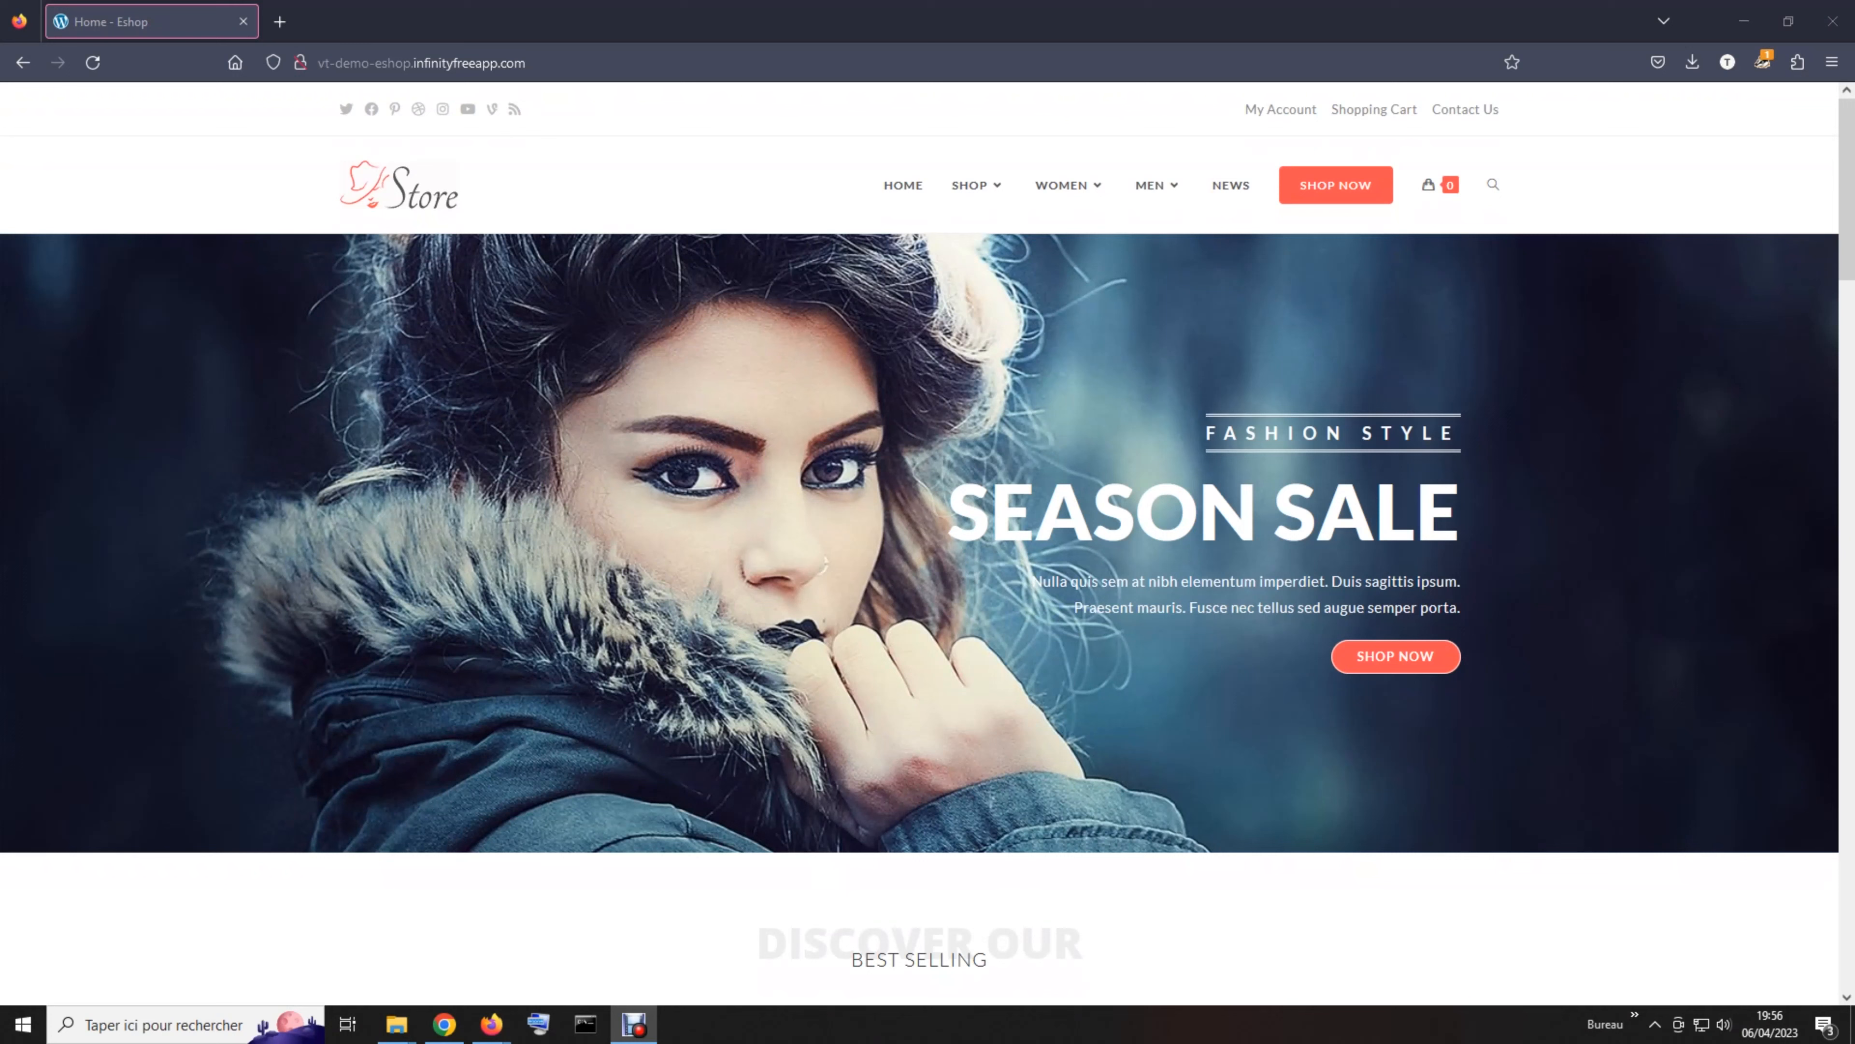
Load the shop's /wp-admin address in Firefox, dropping the autocompleted ending
left_click(569, 63)
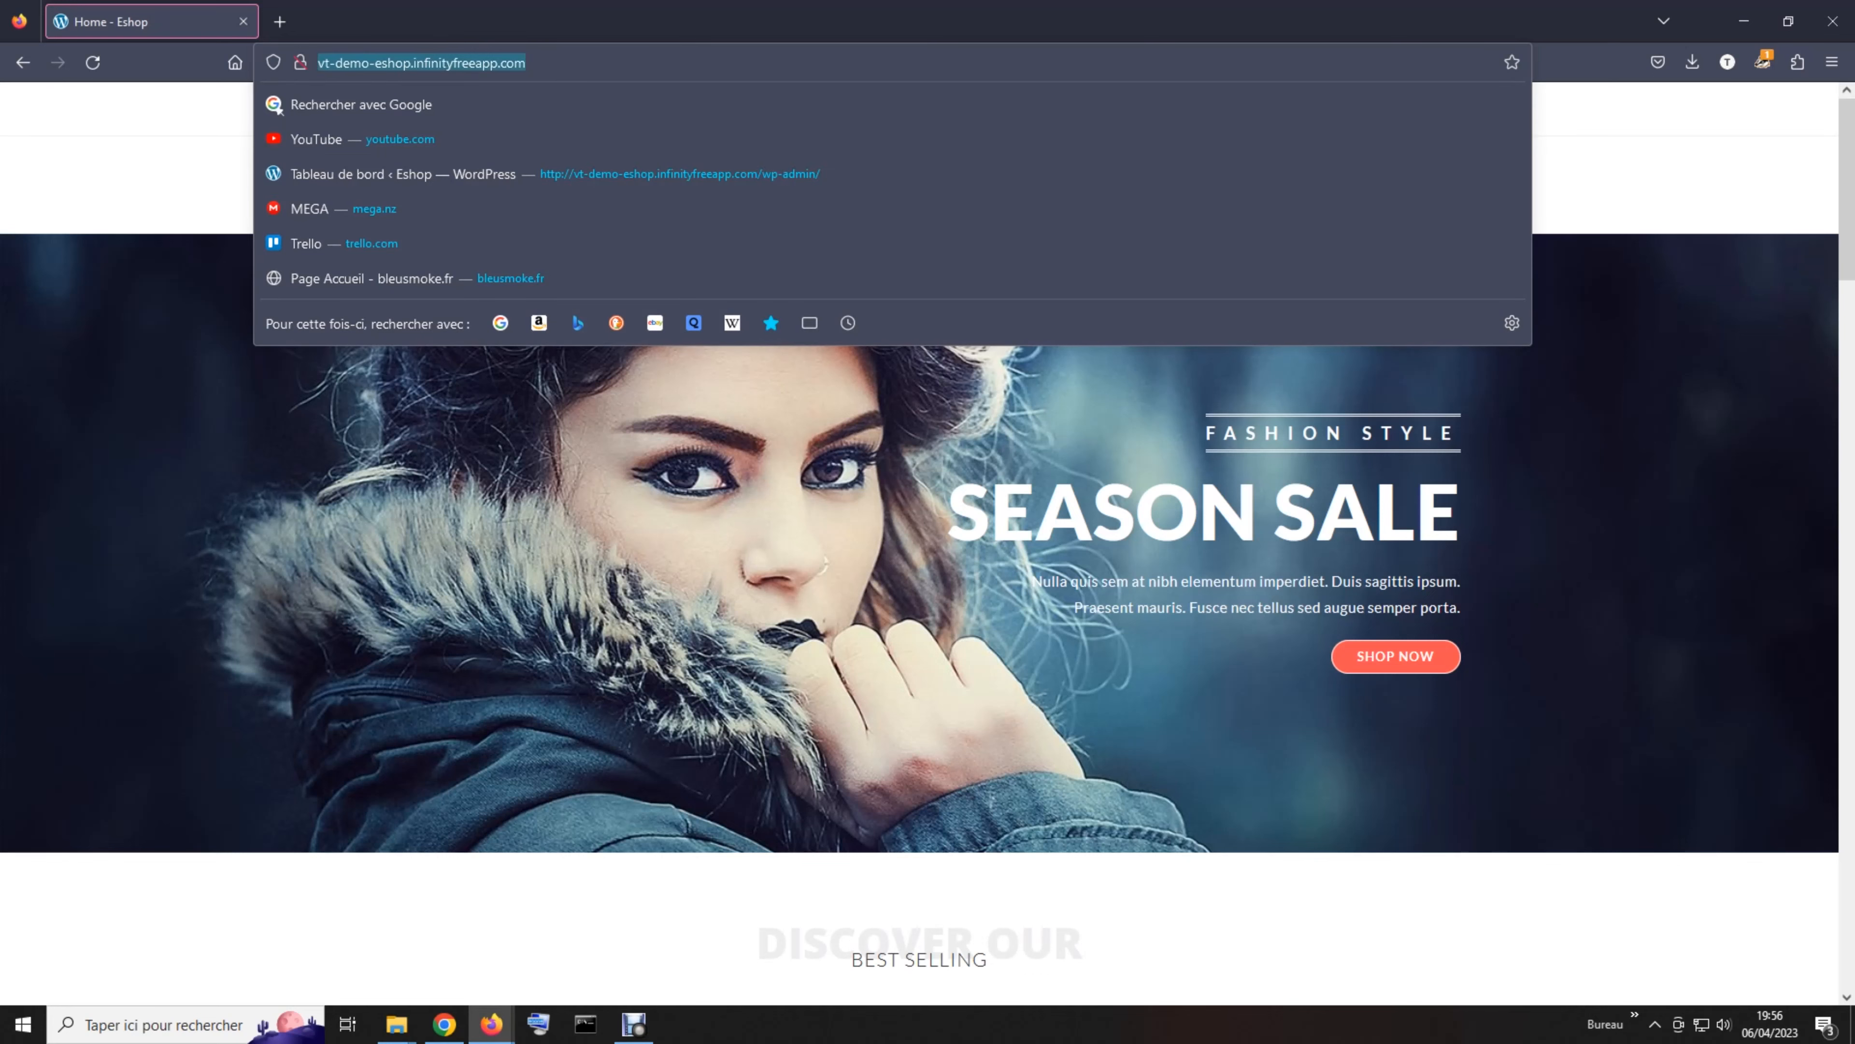
left_click(570, 63)
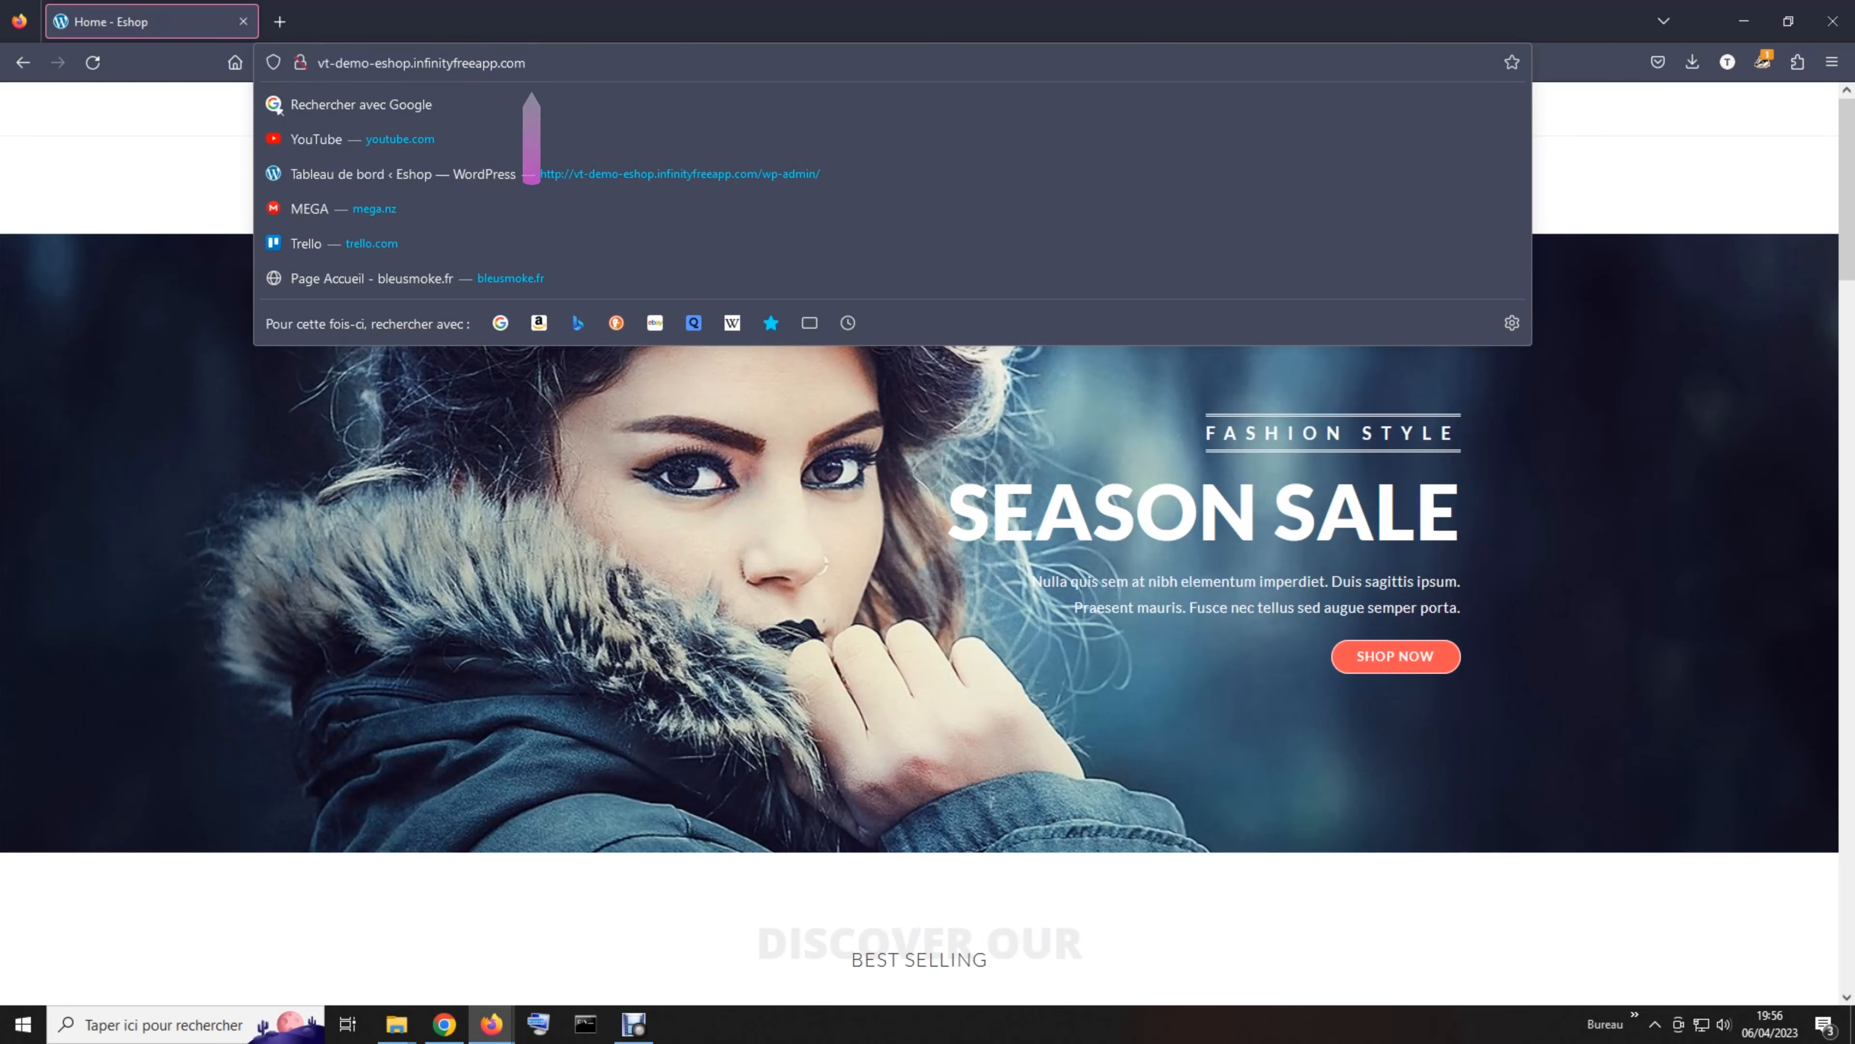
type("/")
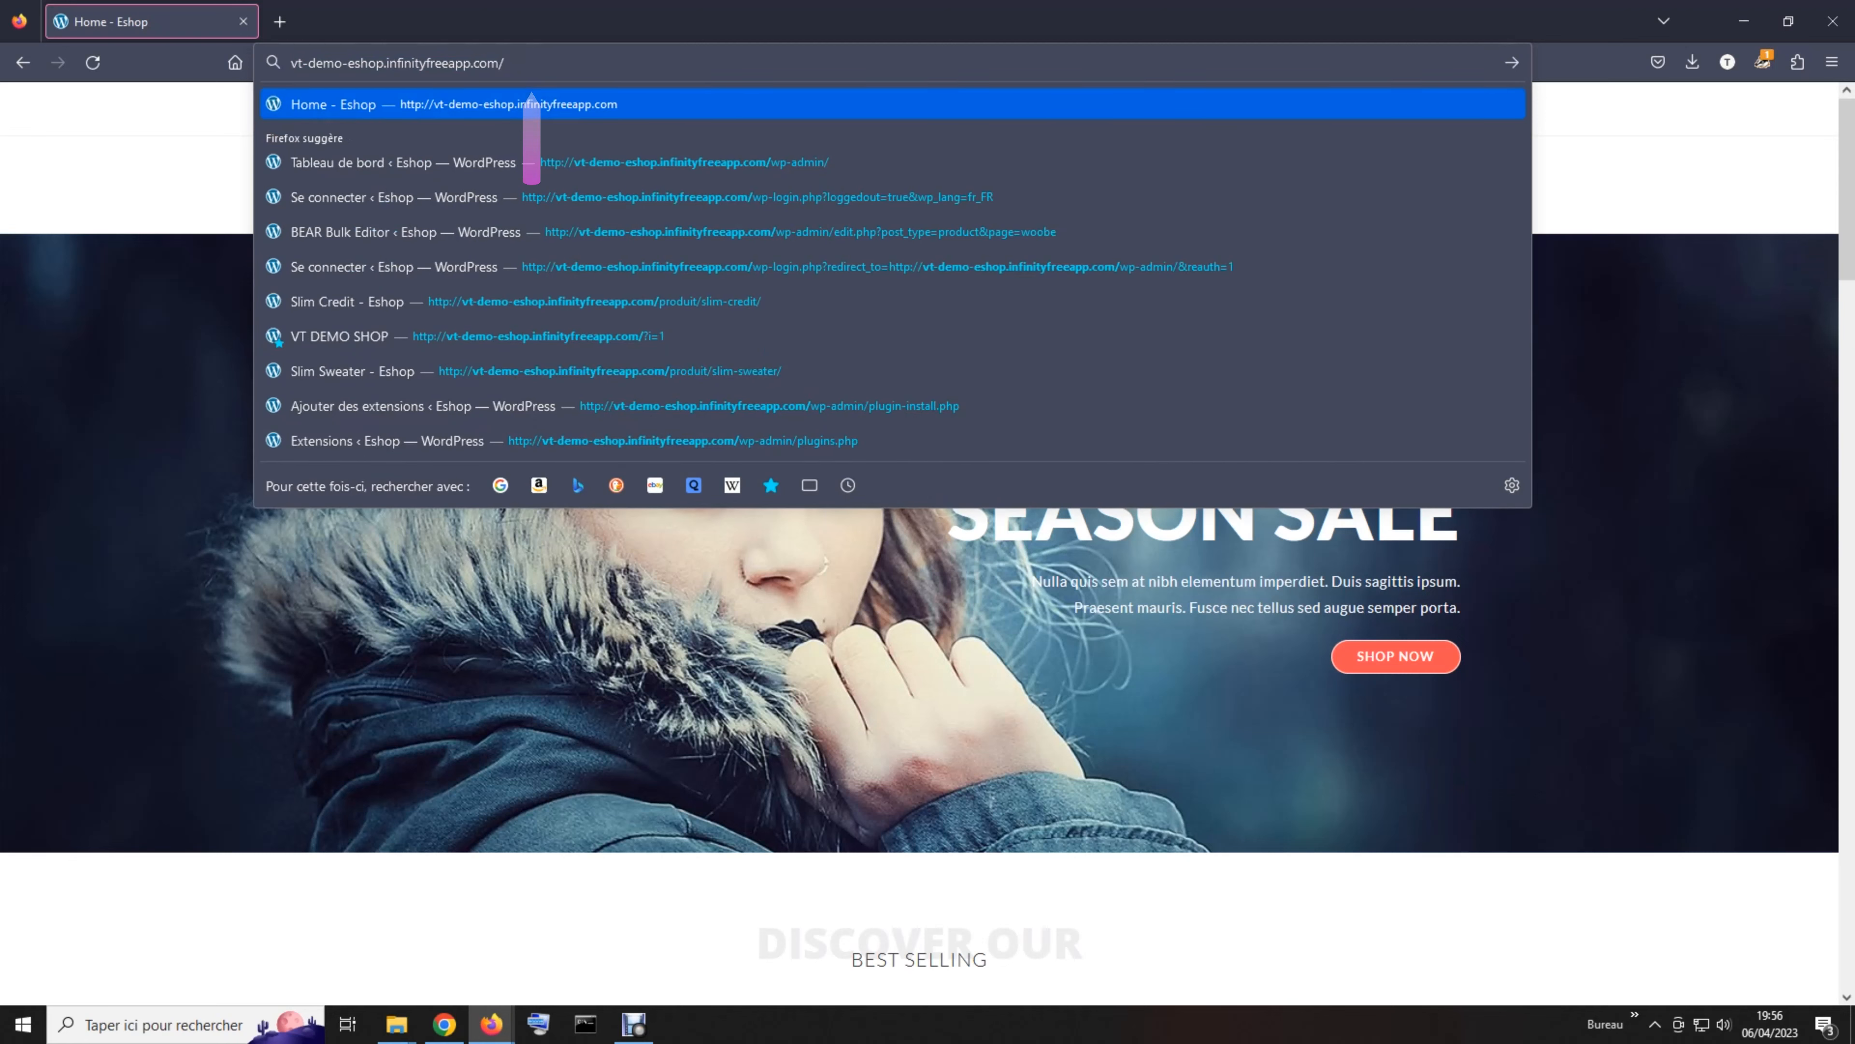
type("wp")
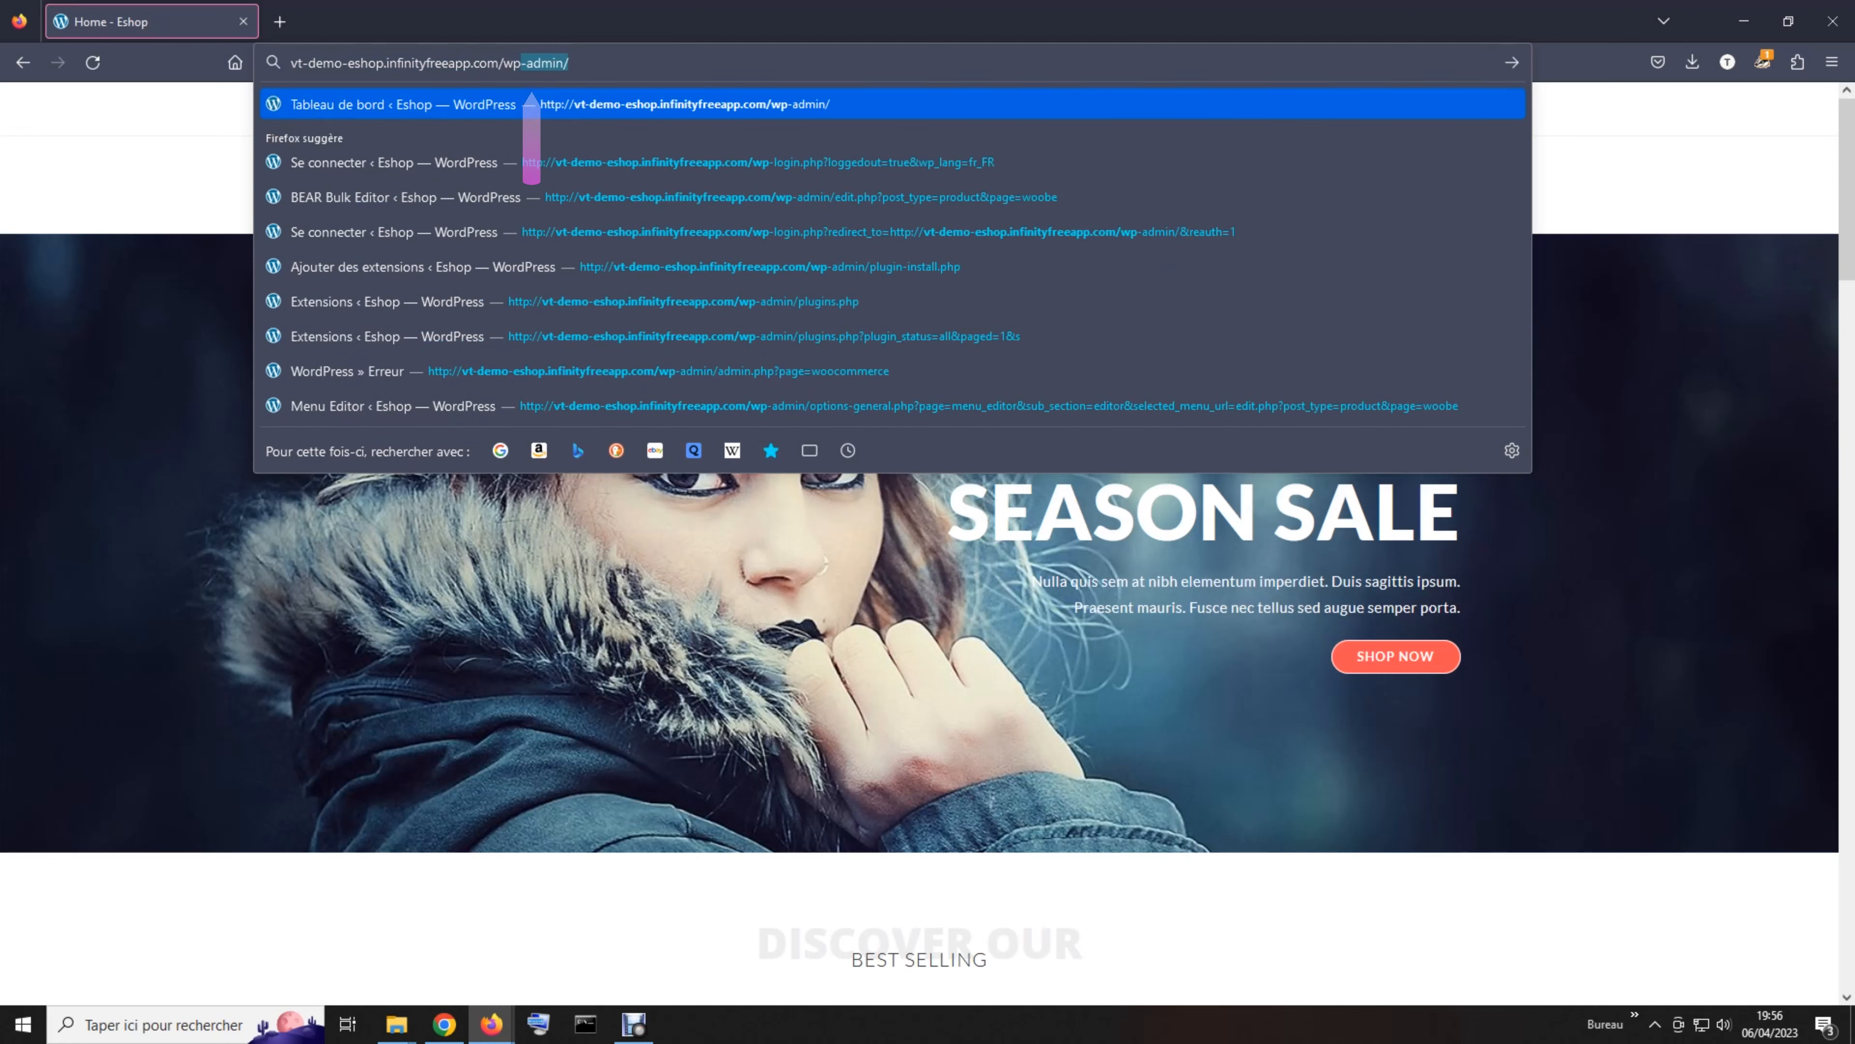
type("-admin")
key("BackSpace")
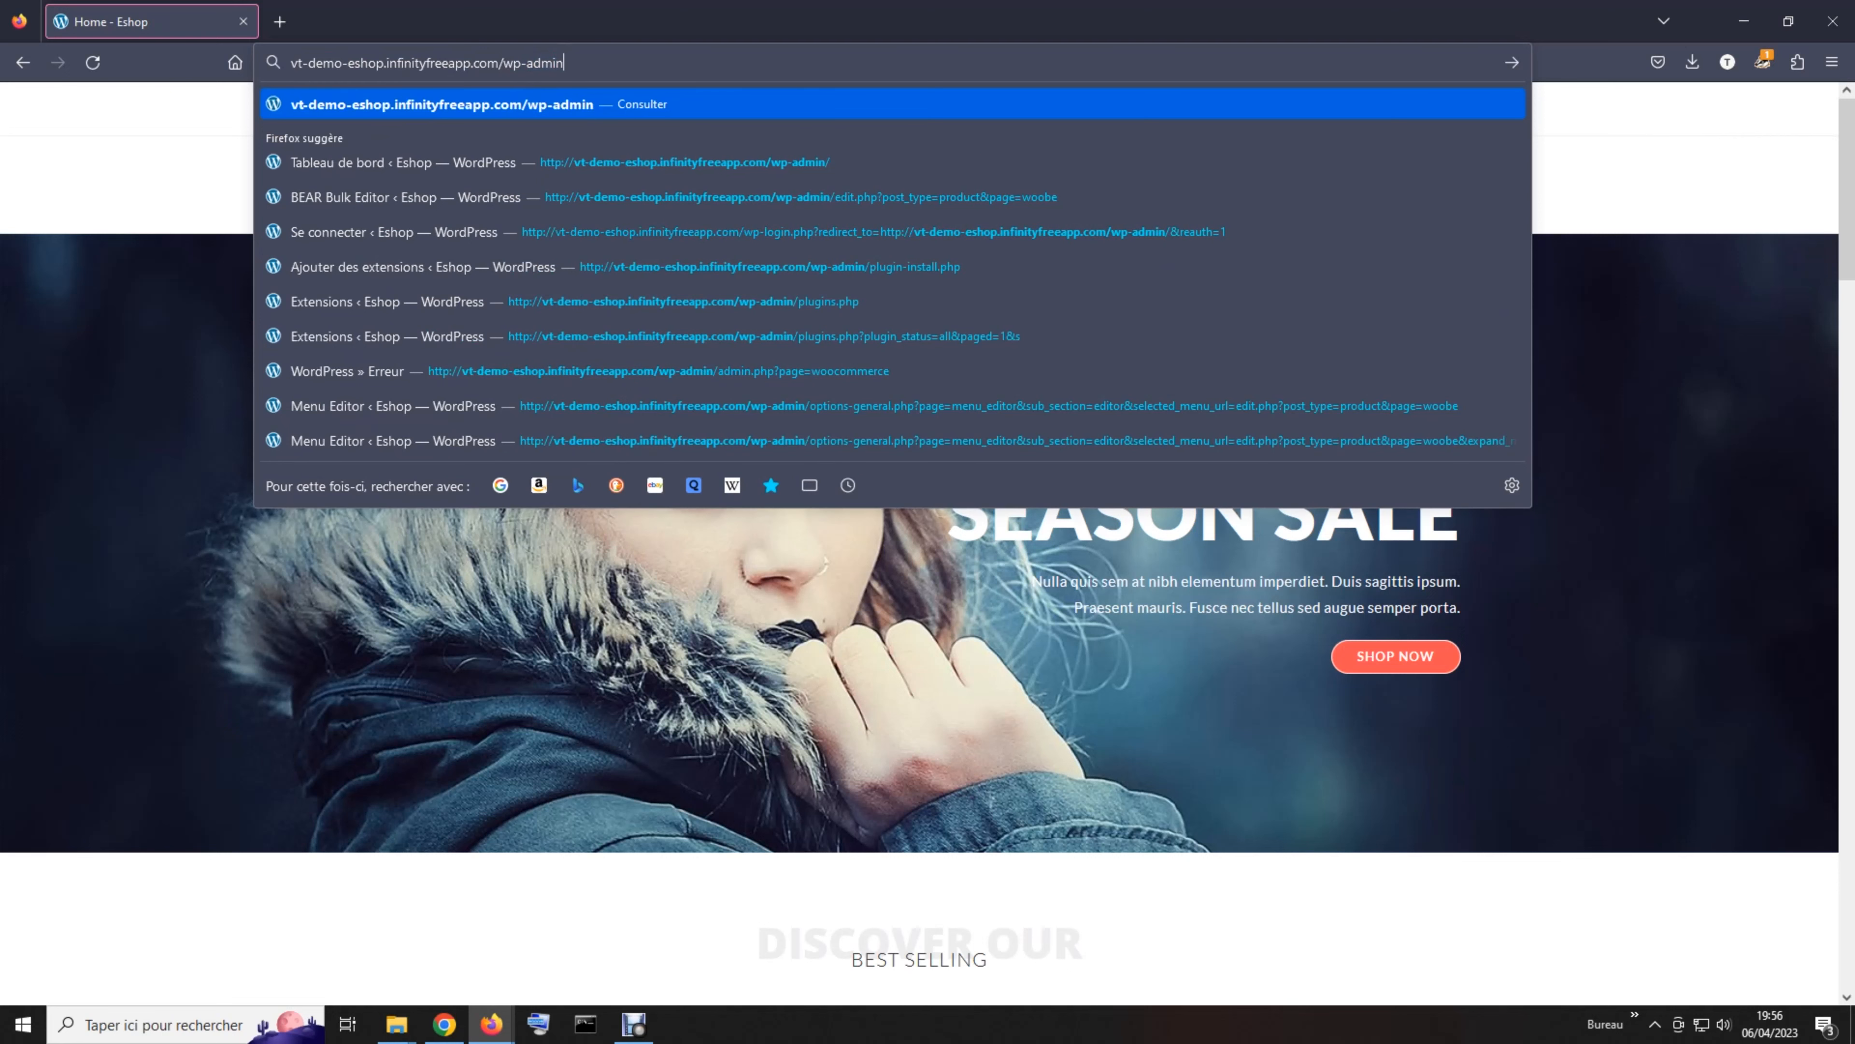
key("Return")
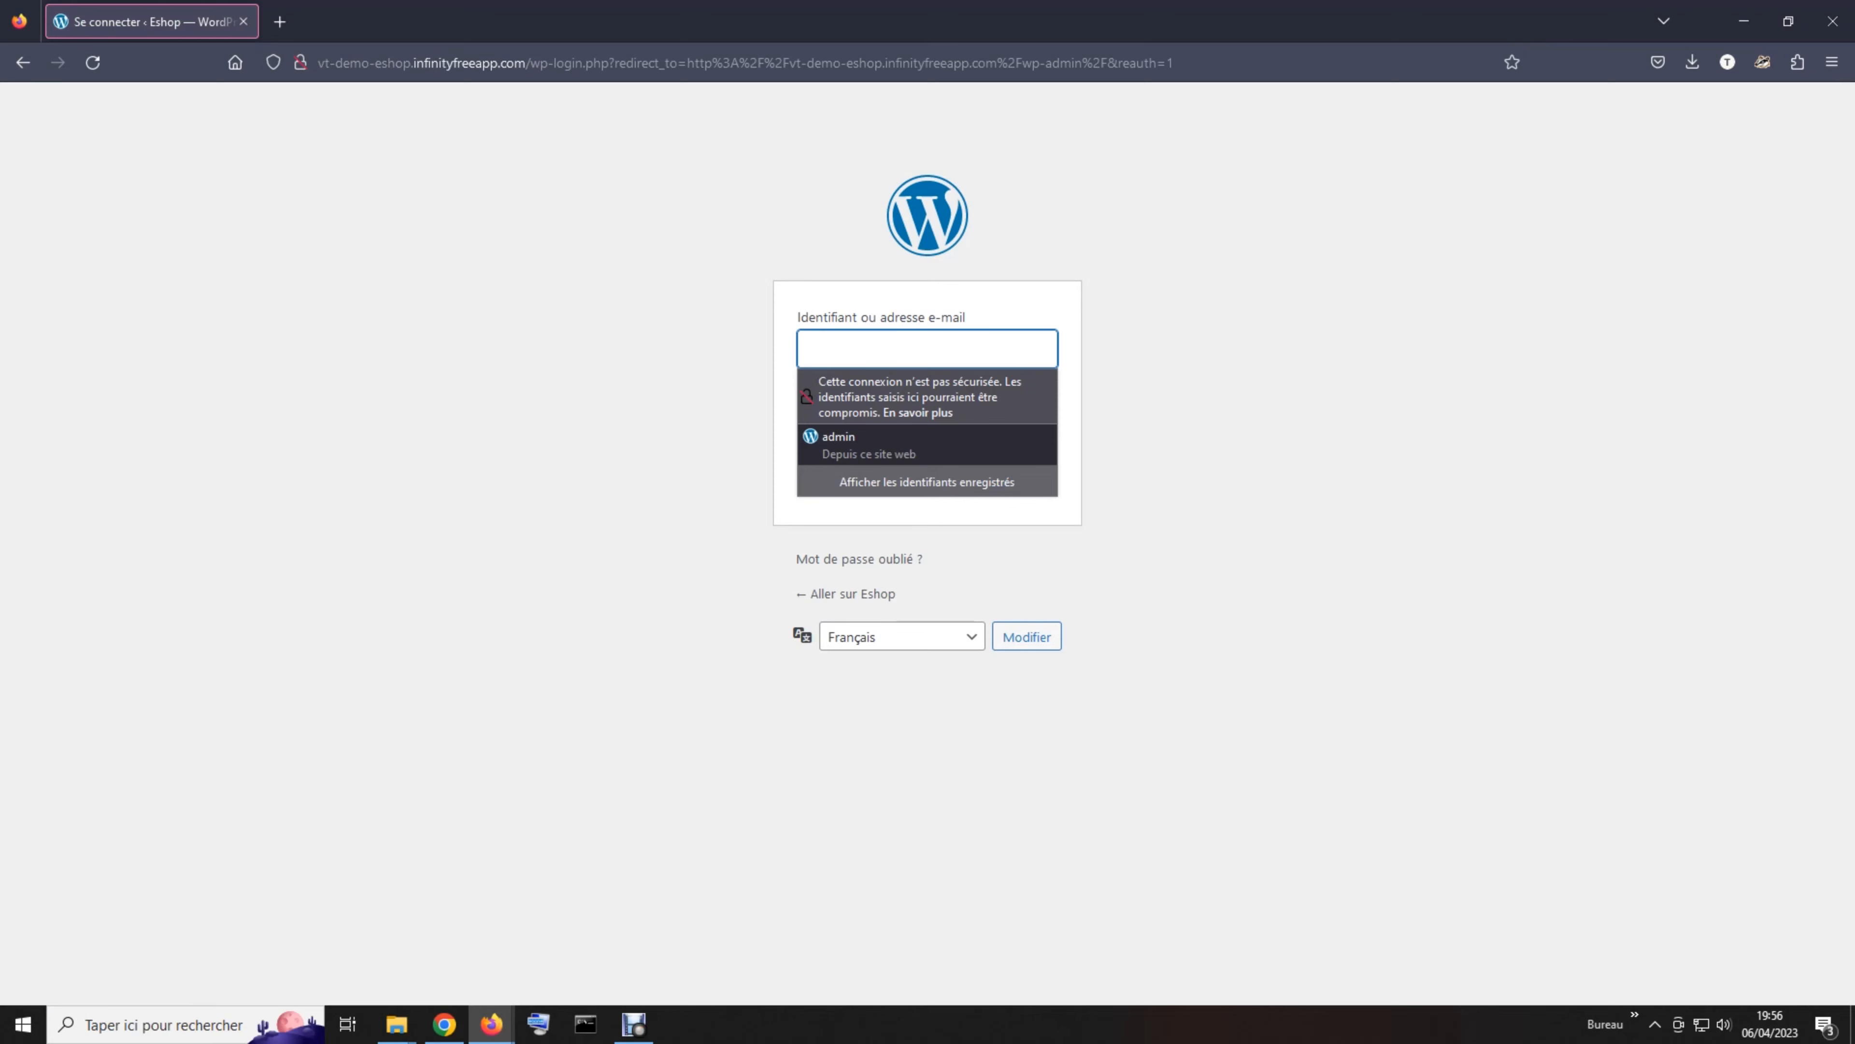
Sign in to the Eshop WordPress admin with Firefox's saved administrator login
key("Down")
key("Return")
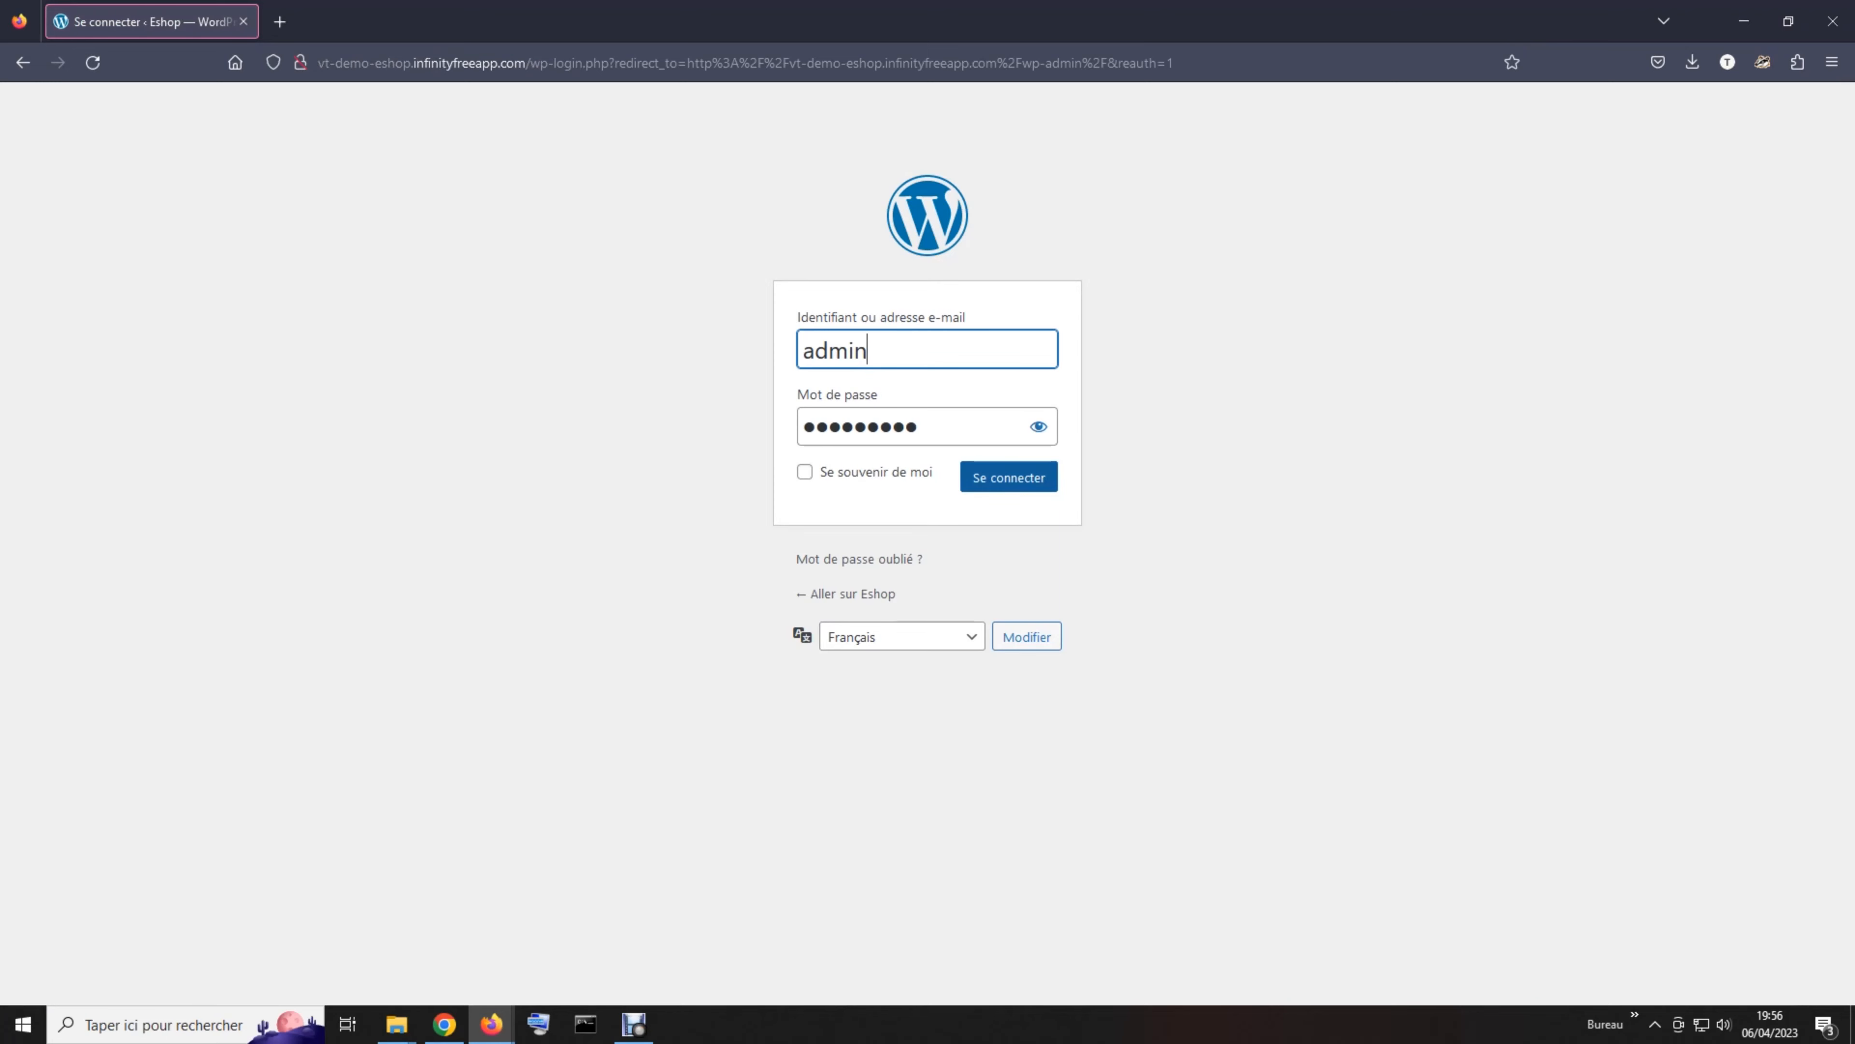
left_click(1009, 477)
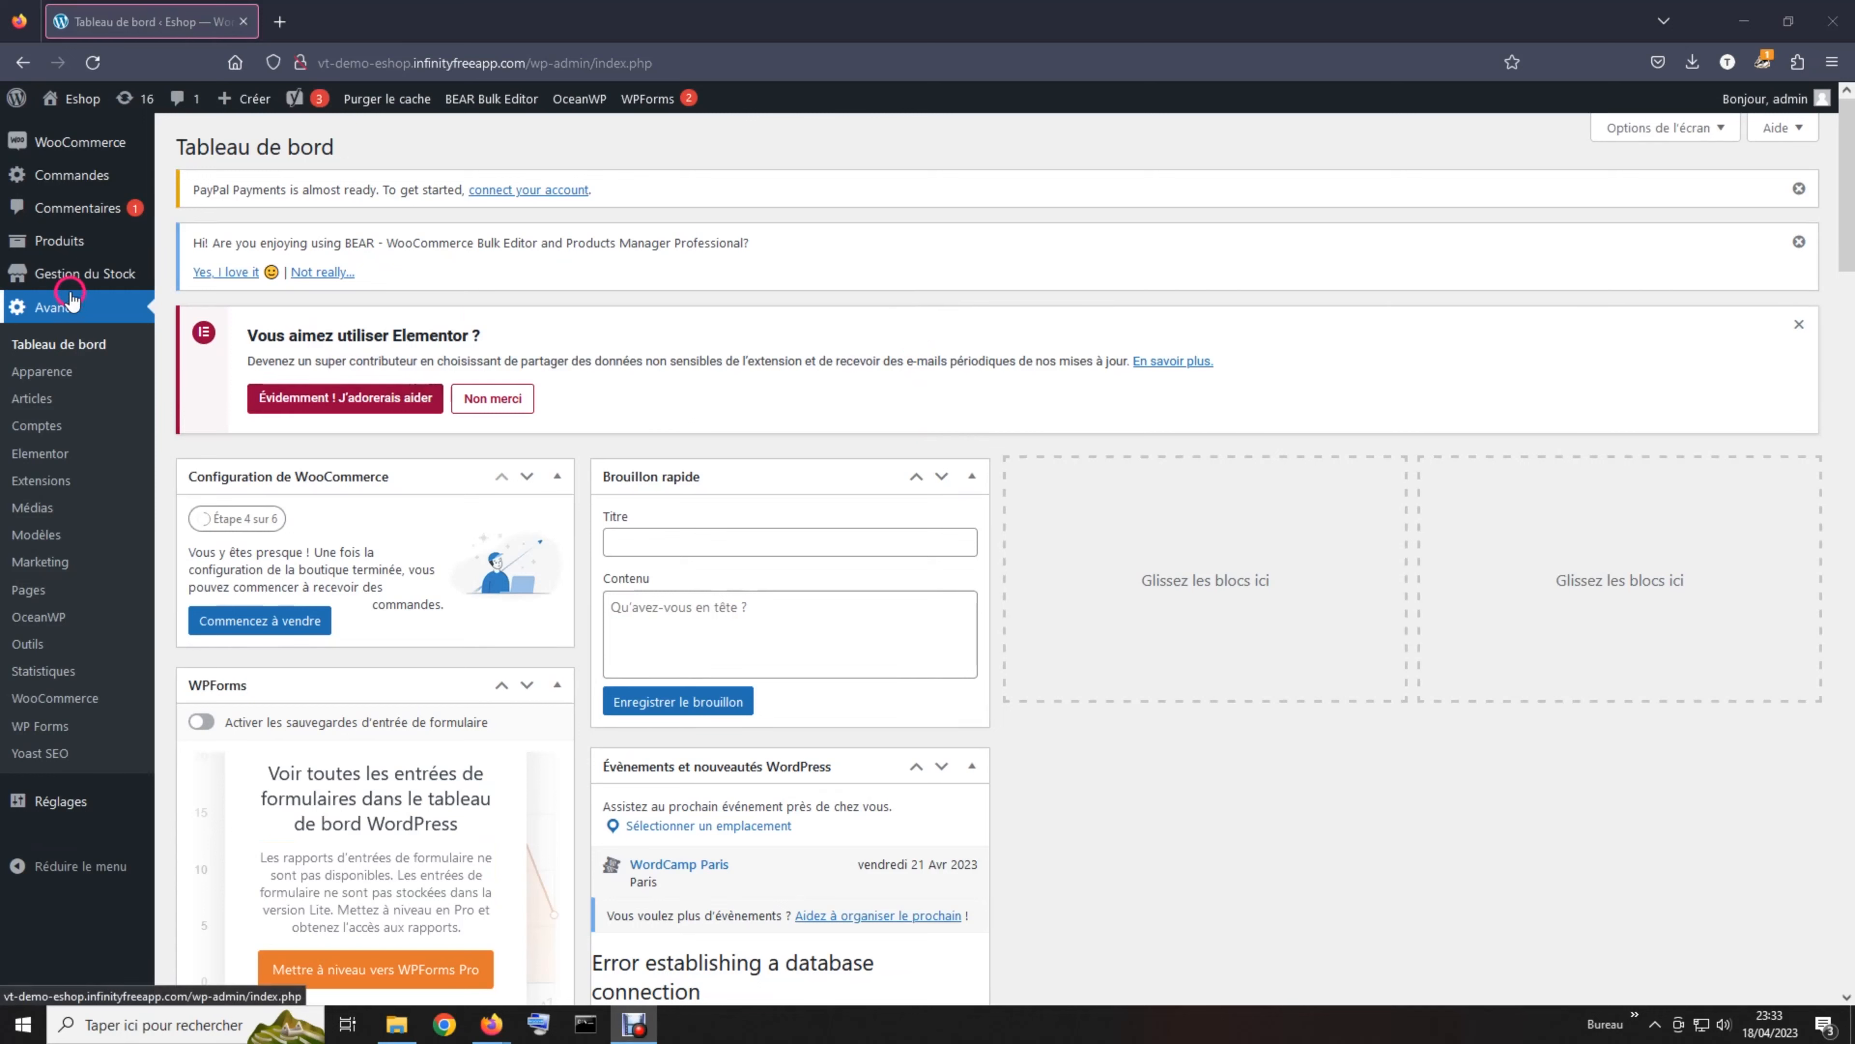
Open the WooCommerce Commandes list showing all 237 shop orders
left_click(84, 179)
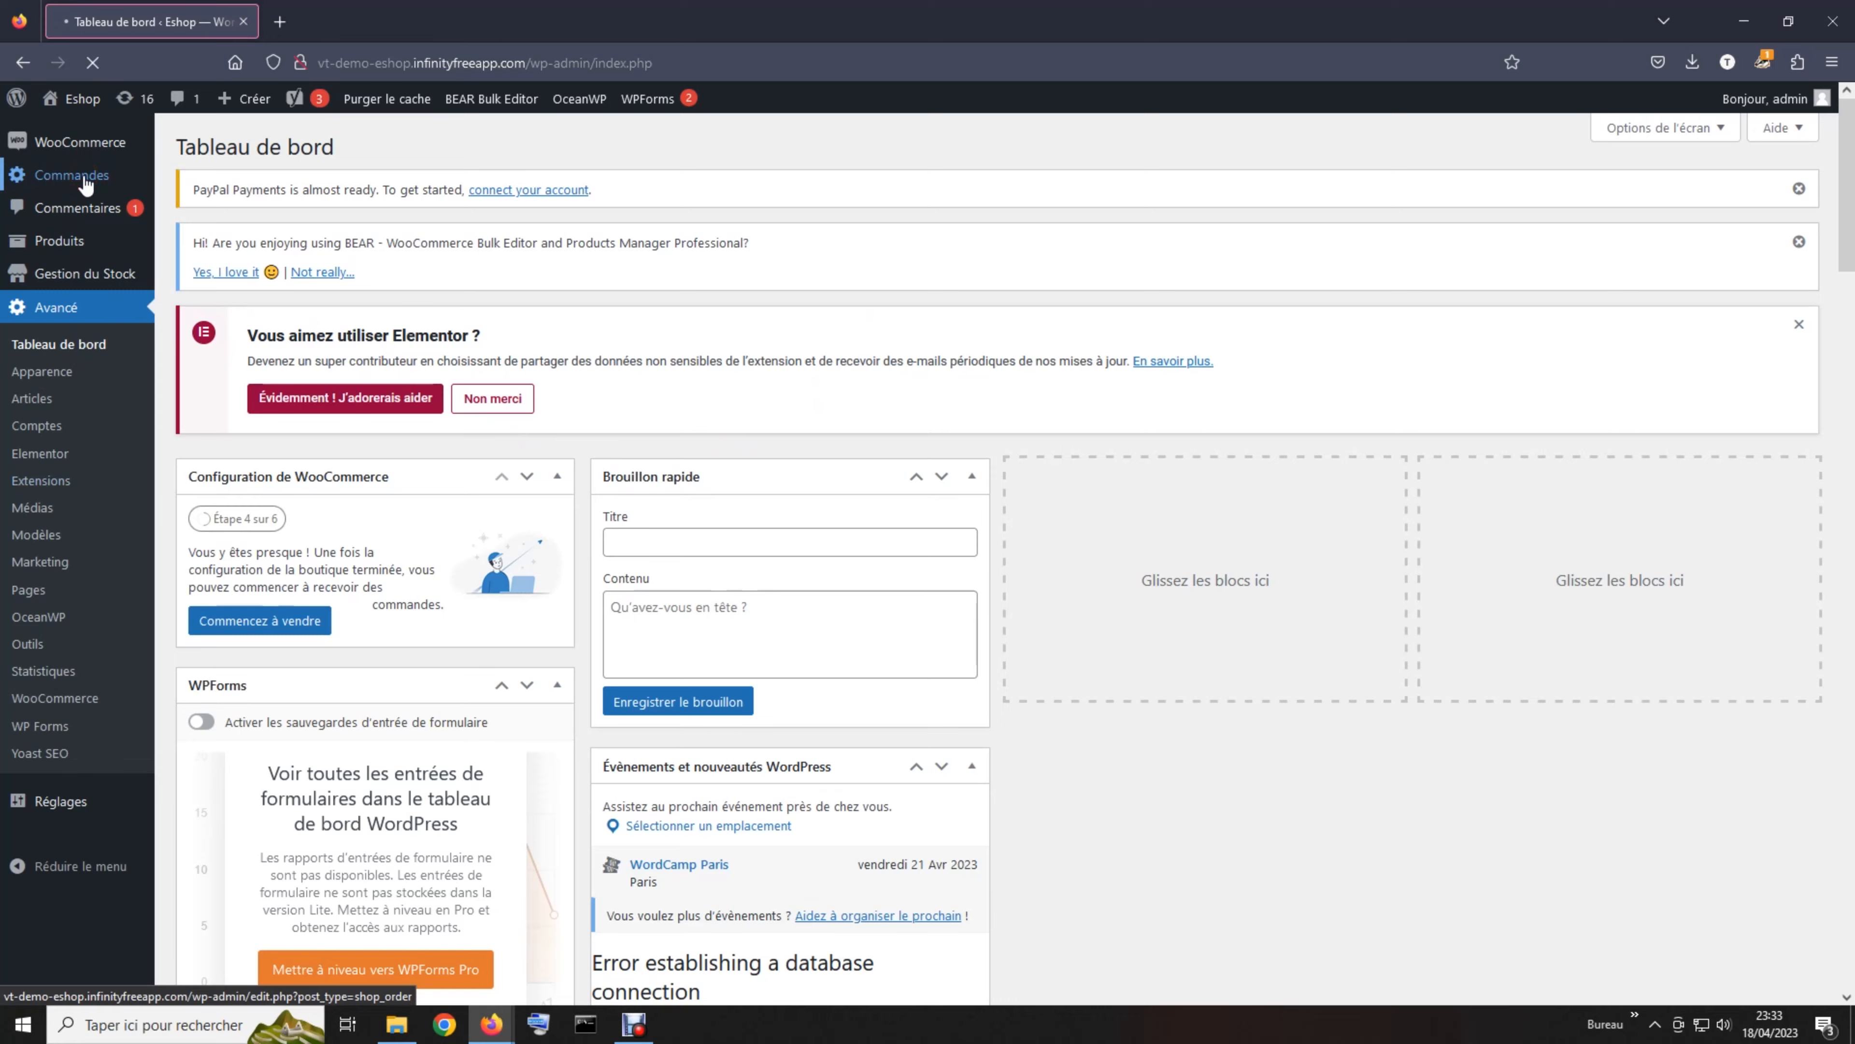
scroll(662, 411, "down", 3)
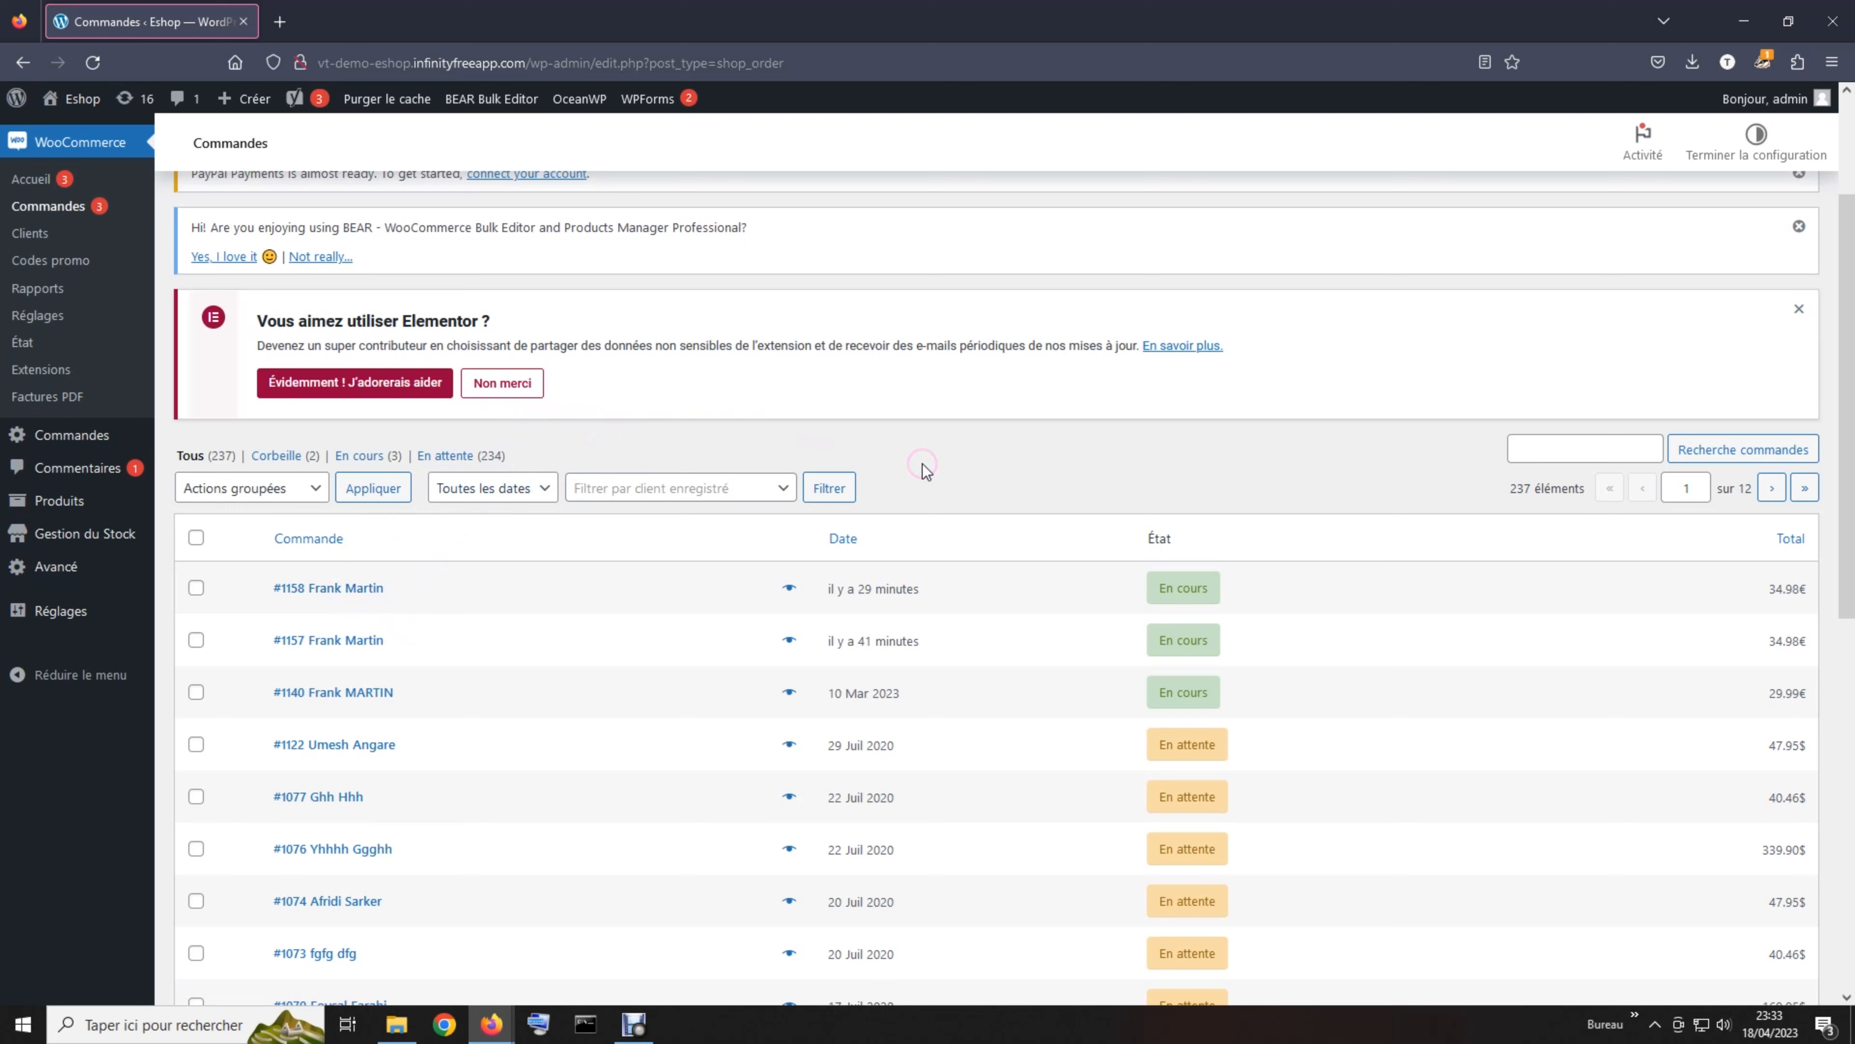
Open the most recent order, n°1159, from the top of the Commandes list
left_click(1561, 442)
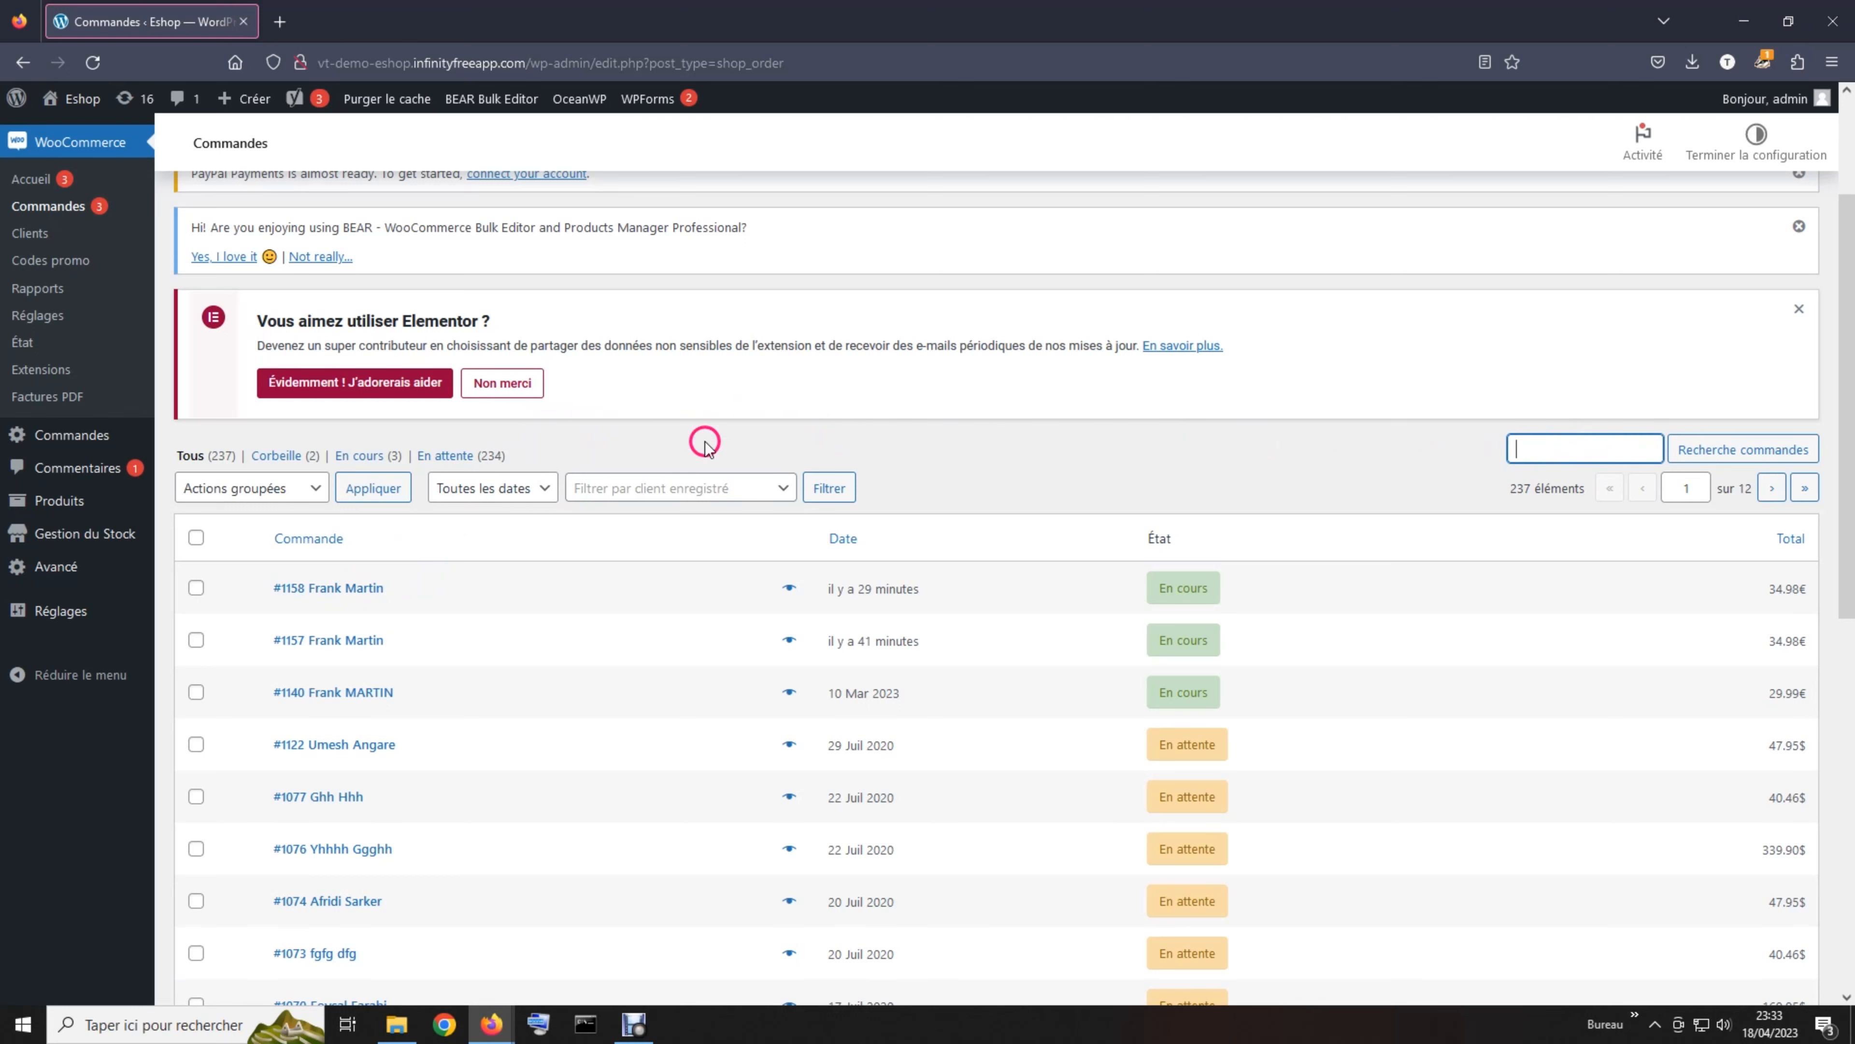
left_click(351, 591)
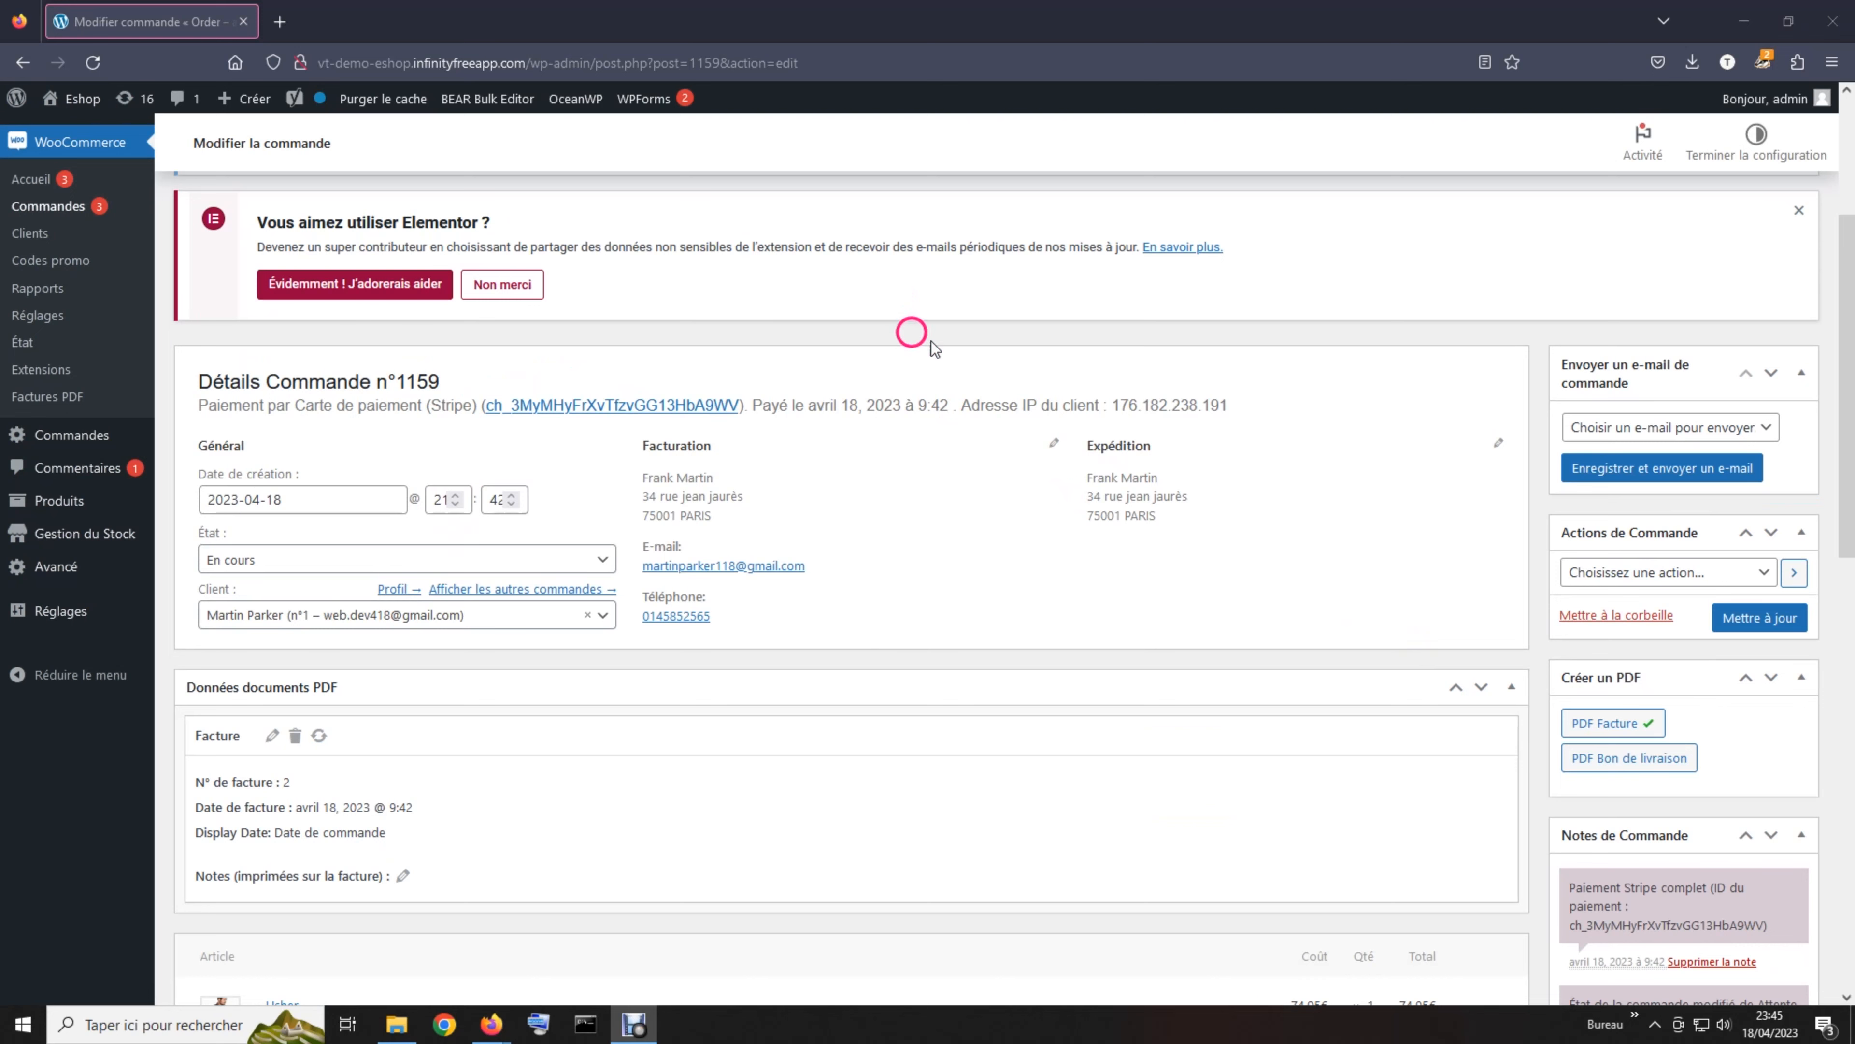
scroll(913, 329, "down", 2)
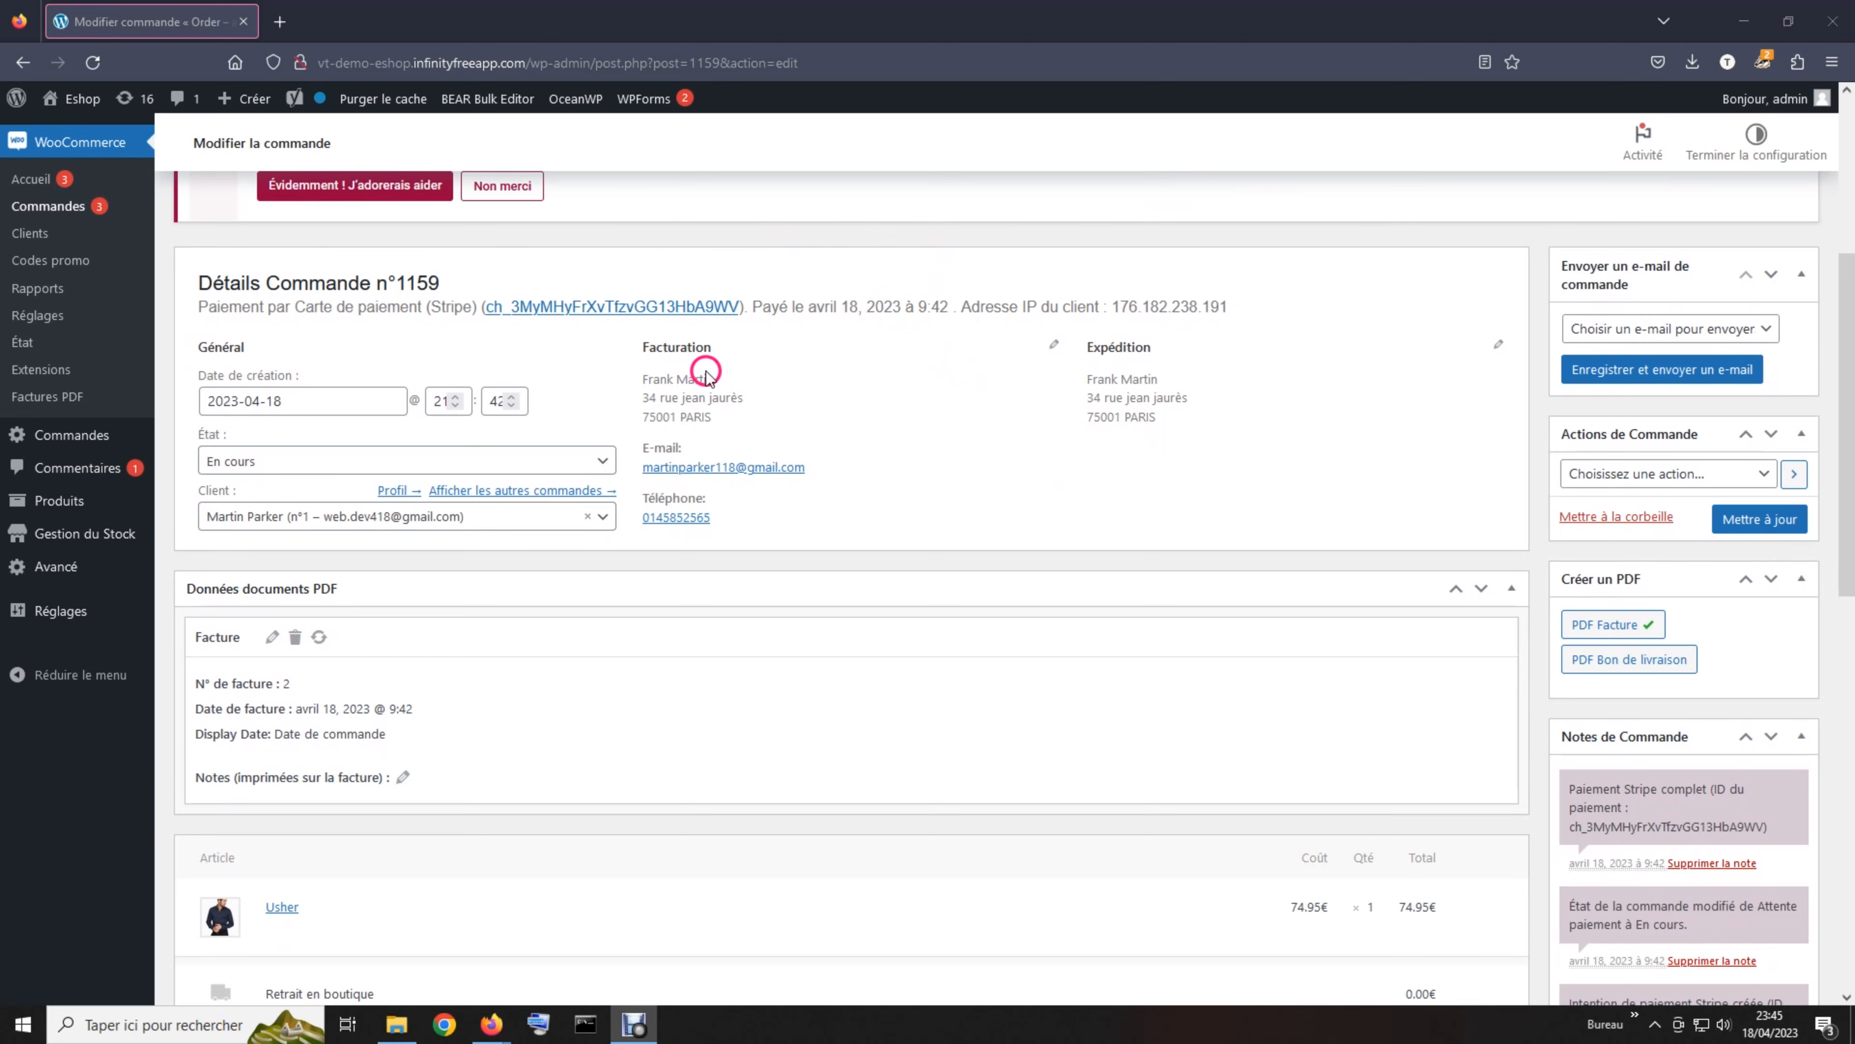
scroll(884, 365, "down", 7)
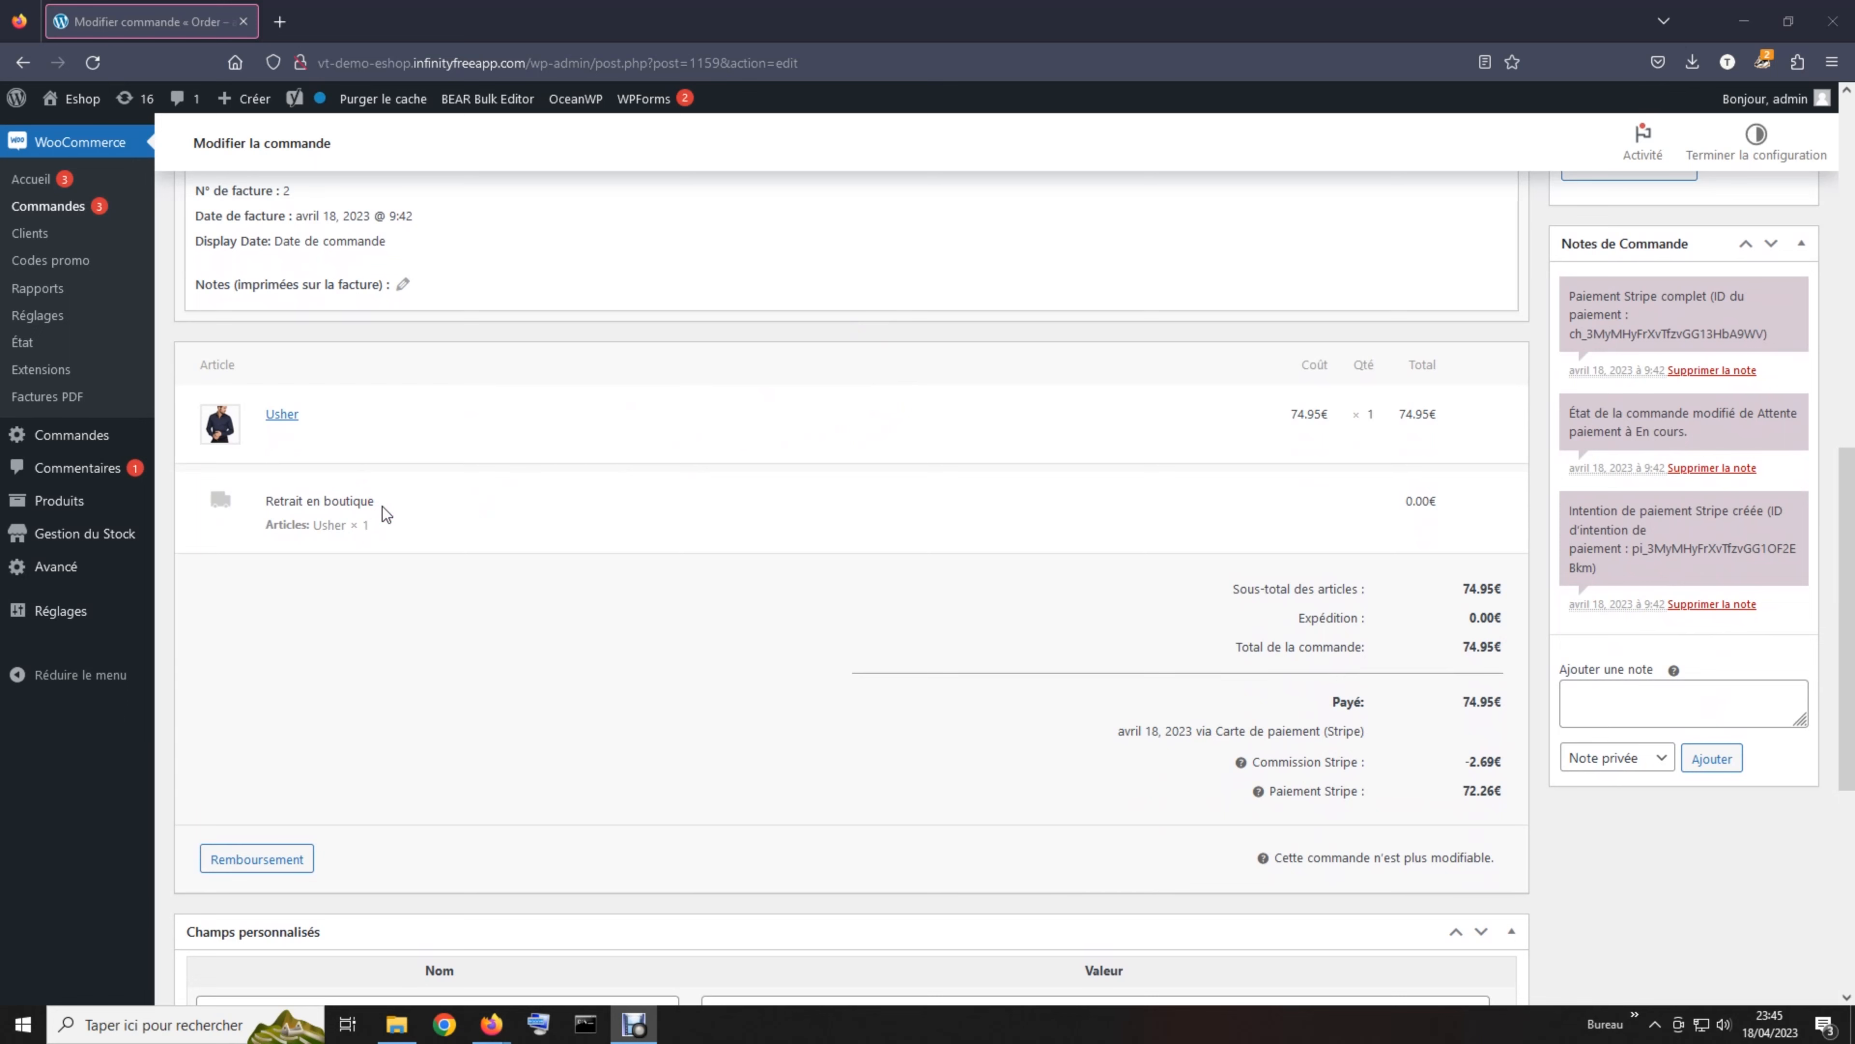
scroll(382, 507, "up", 3)
scroll(383, 512, "down", 3)
scroll(776, 471, "up", 3)
scroll(776, 472, "up", 3)
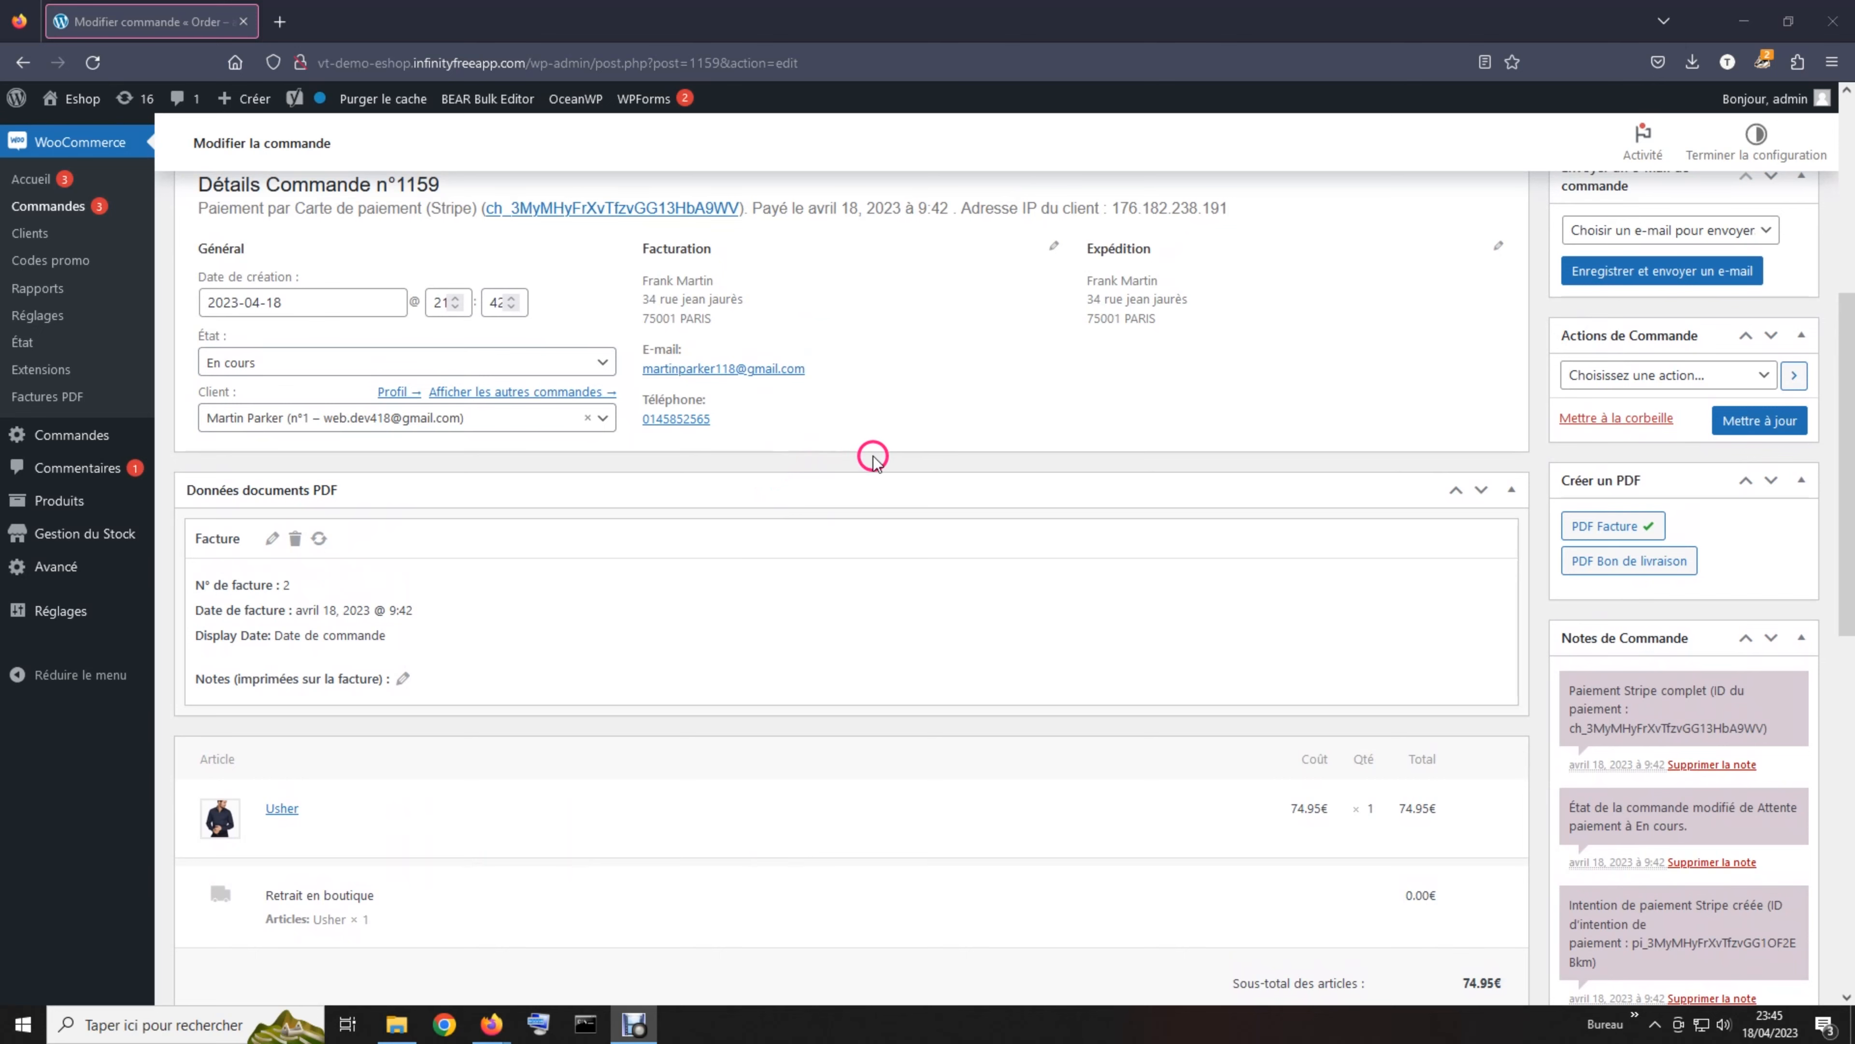
scroll(981, 443, "down", 1)
scroll(980, 444, "down", 5)
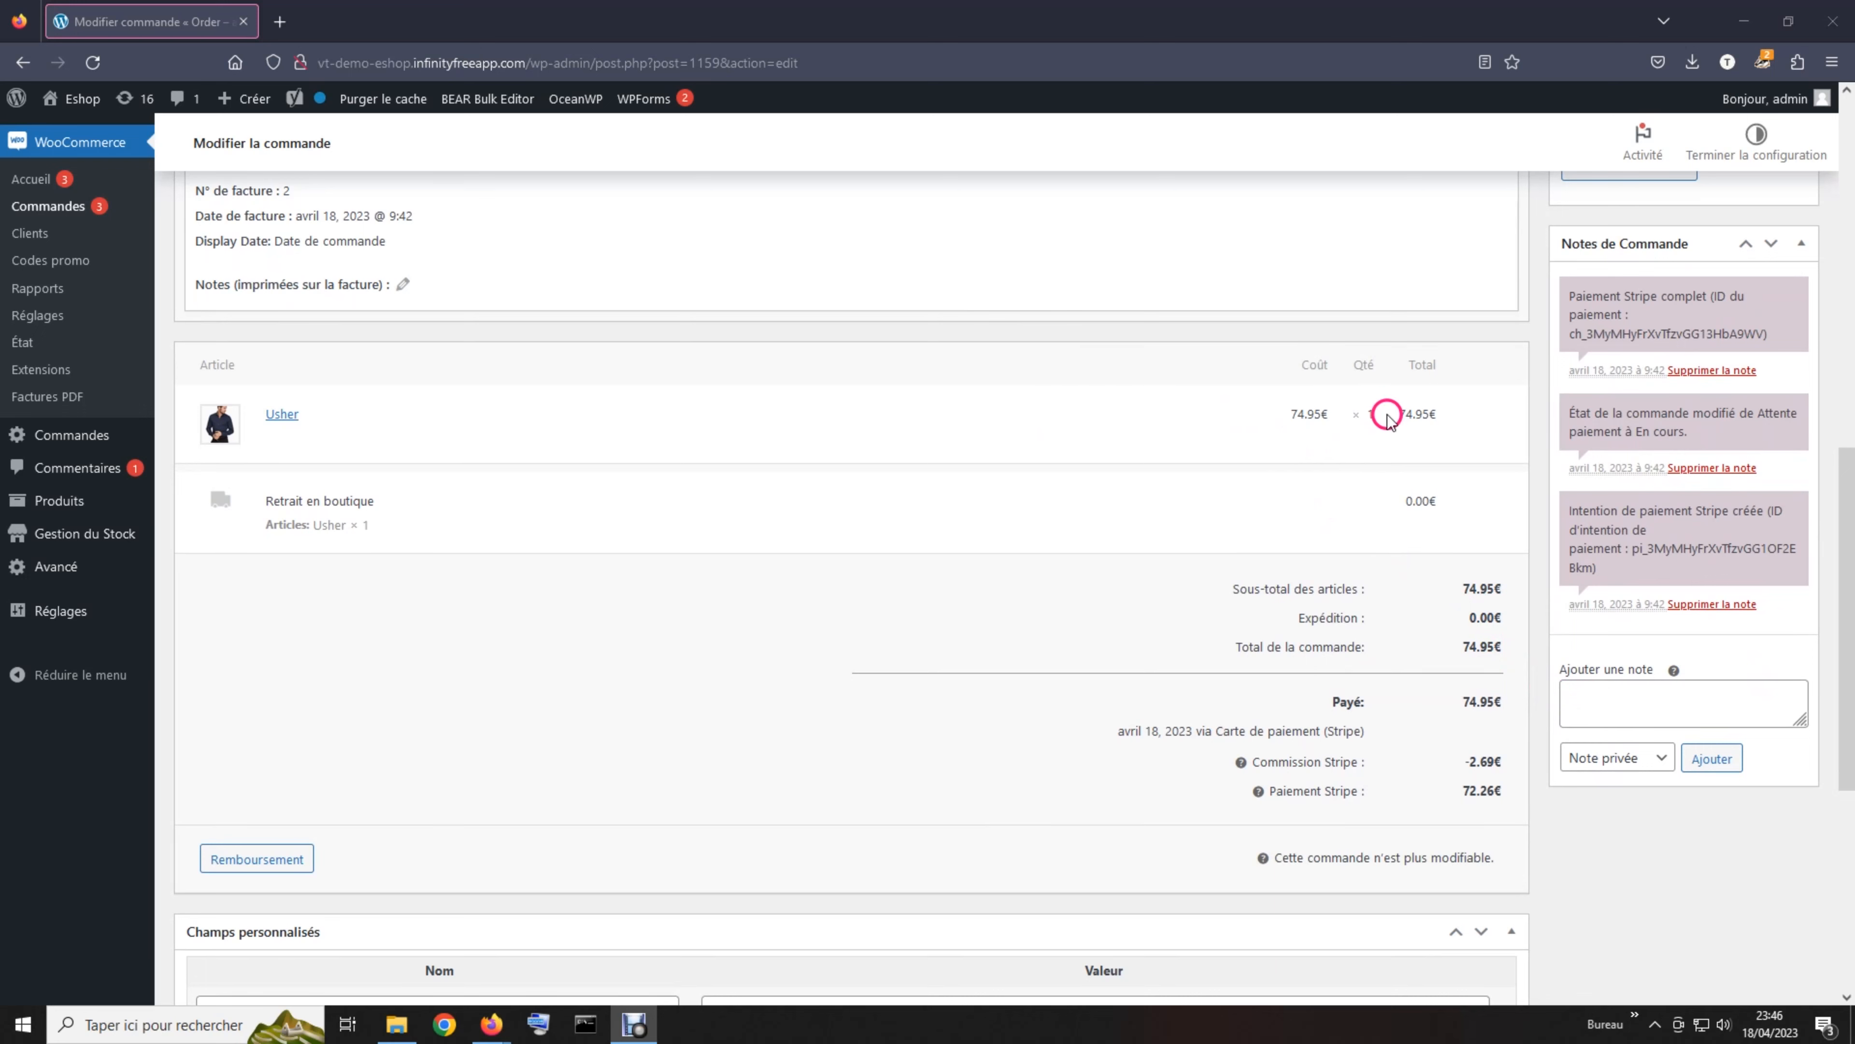
Set the new order note type to 'Note au client' and place the cursor in 'Ajouter une note'
left_click(1613, 698)
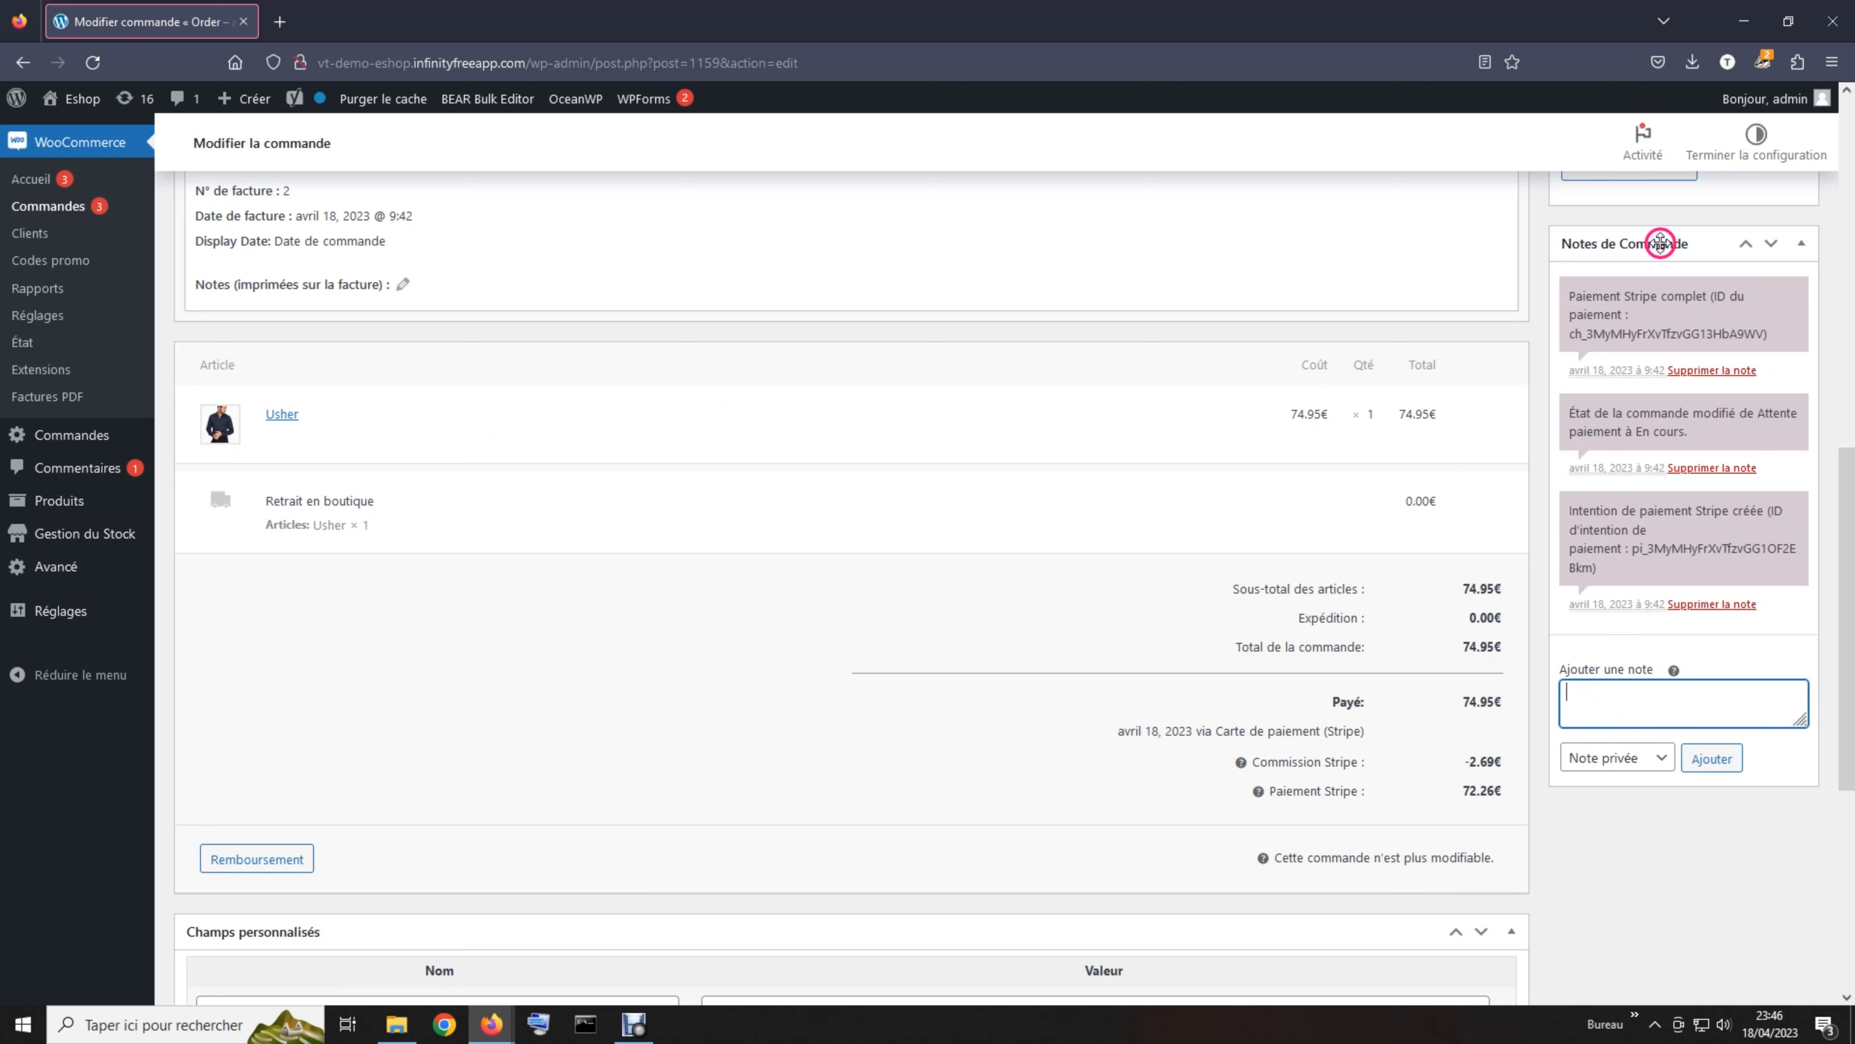
left_click(1612, 760)
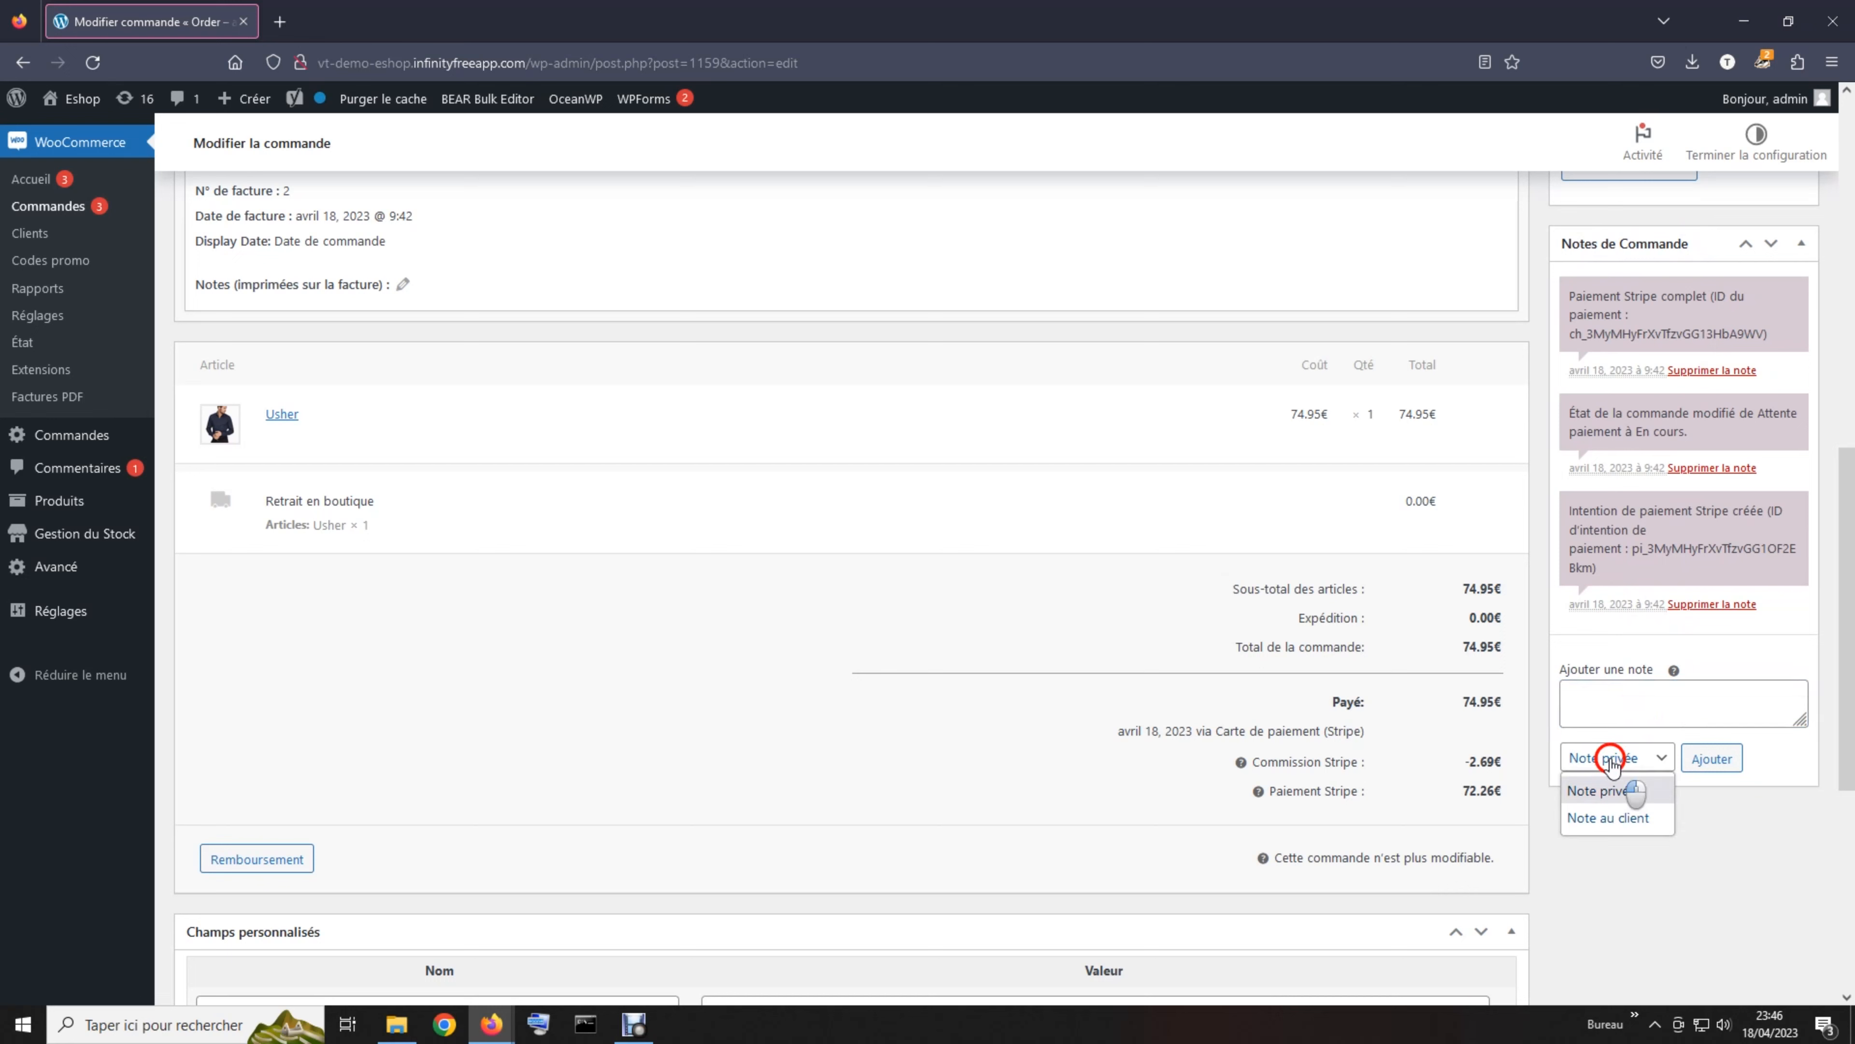
left_click(1612, 793)
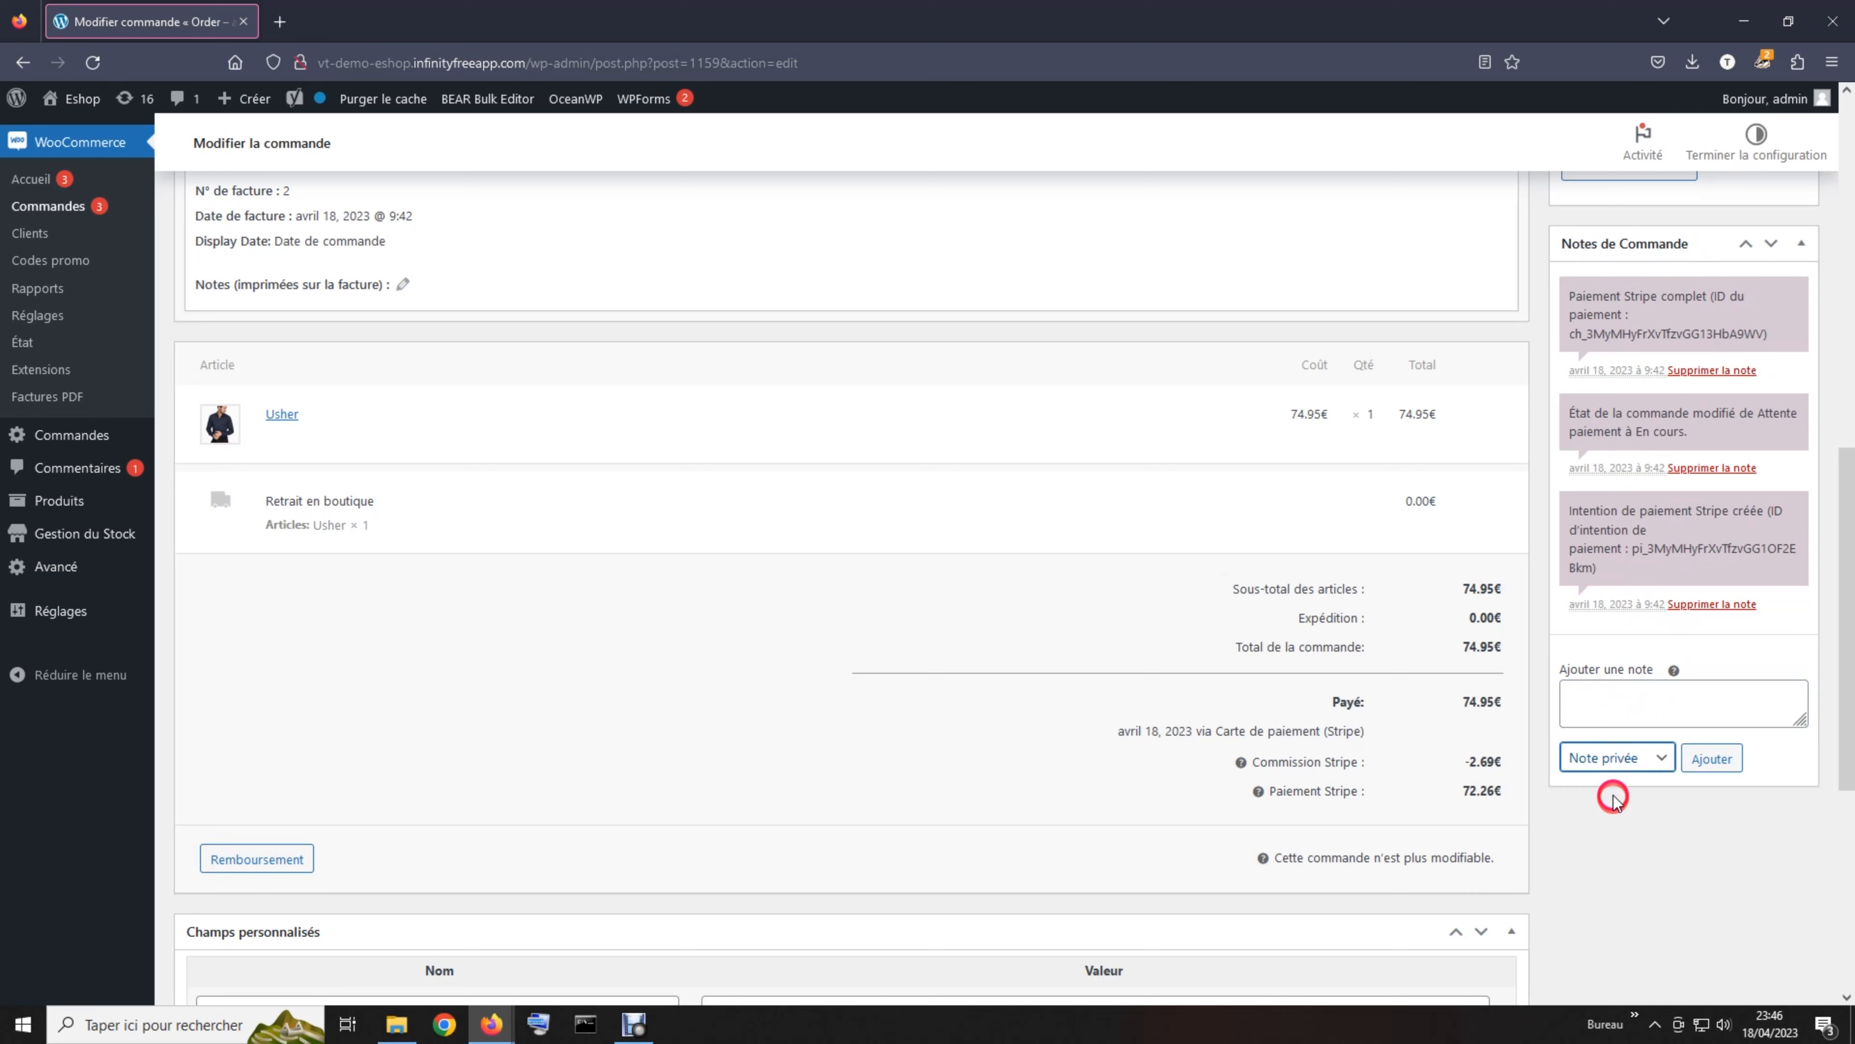
left_click(1610, 760)
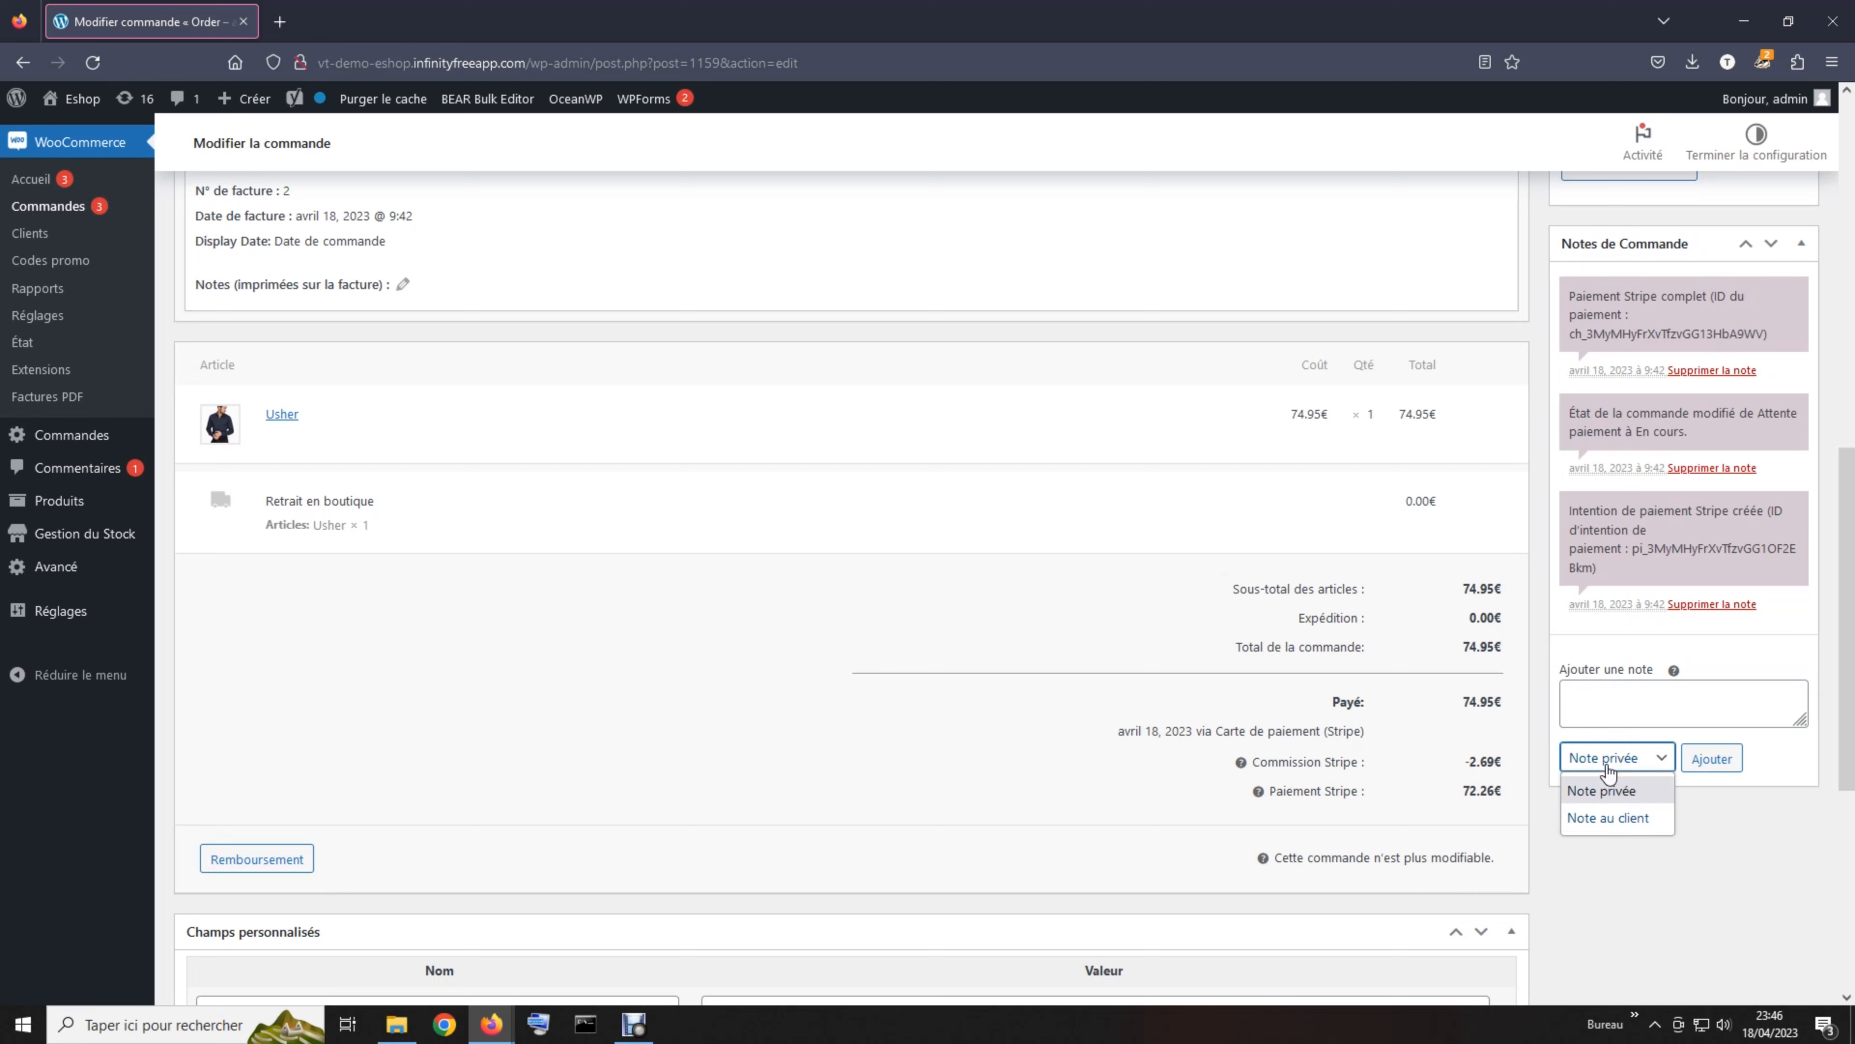
left_click(1607, 766)
left_click(1606, 766)
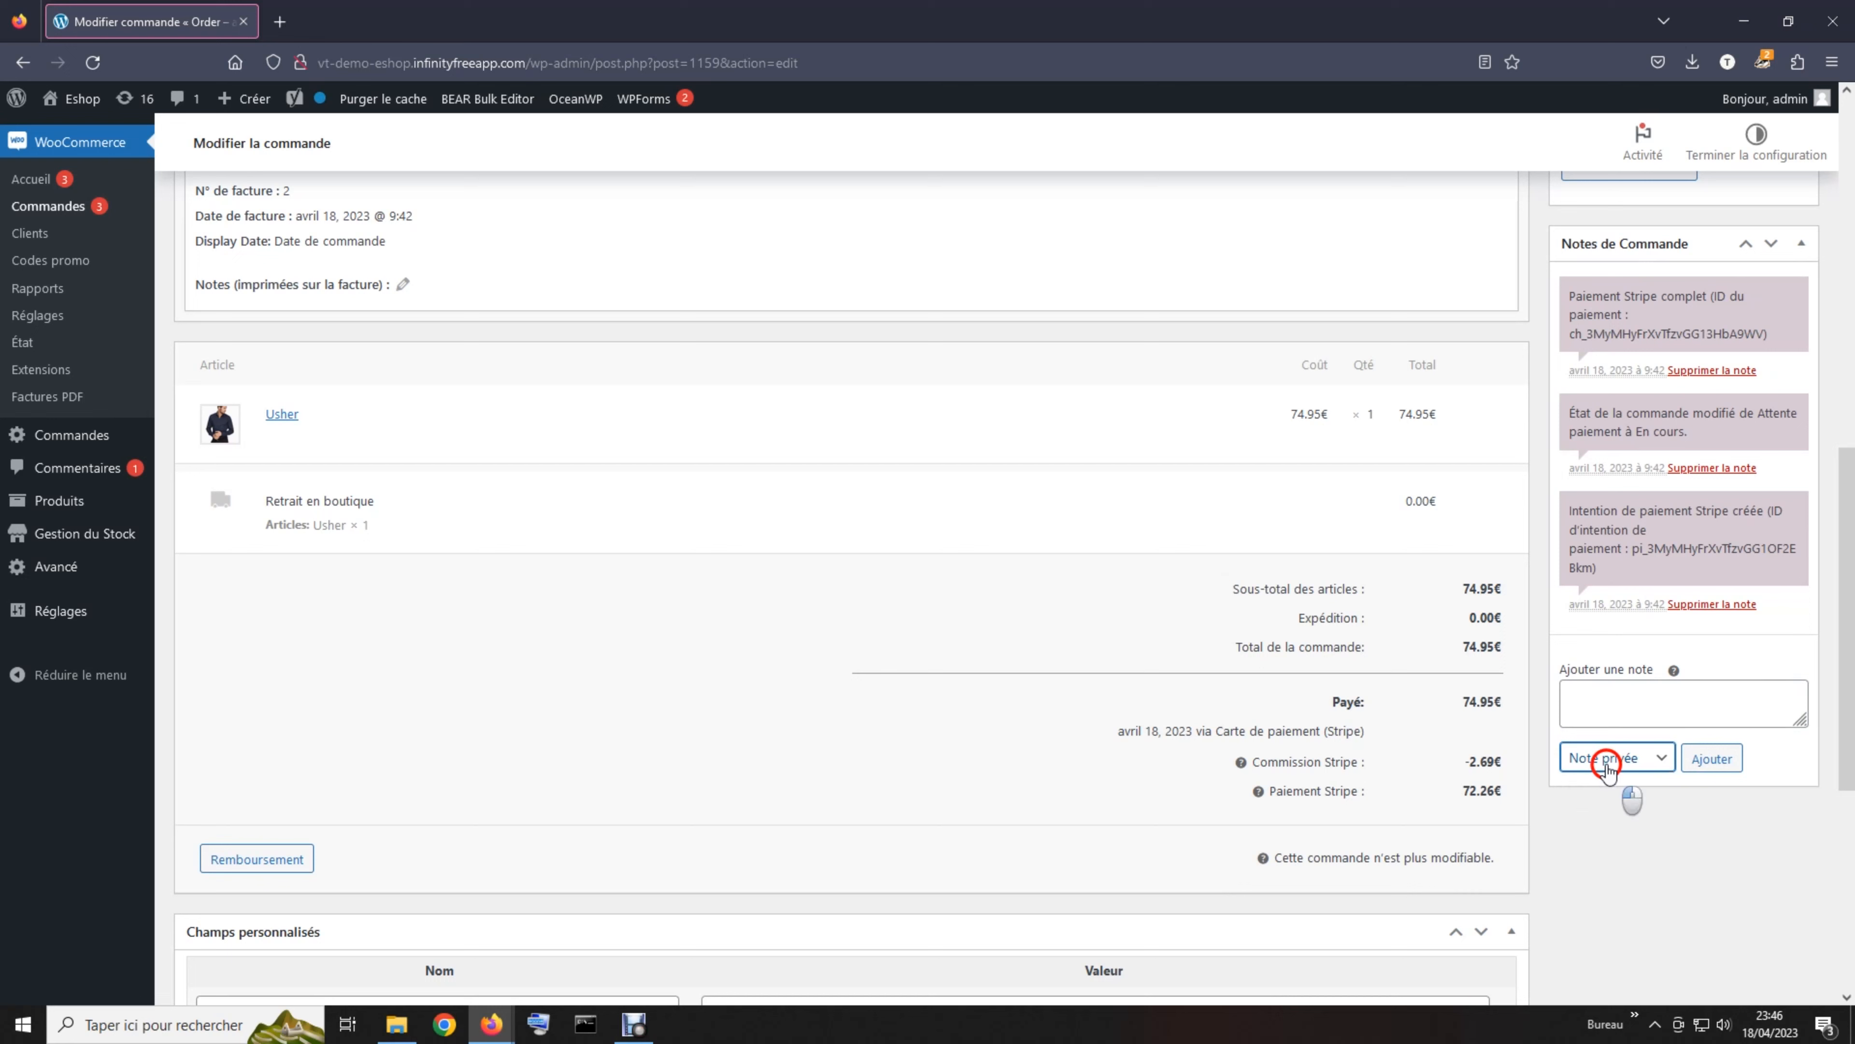
left_click(1613, 817)
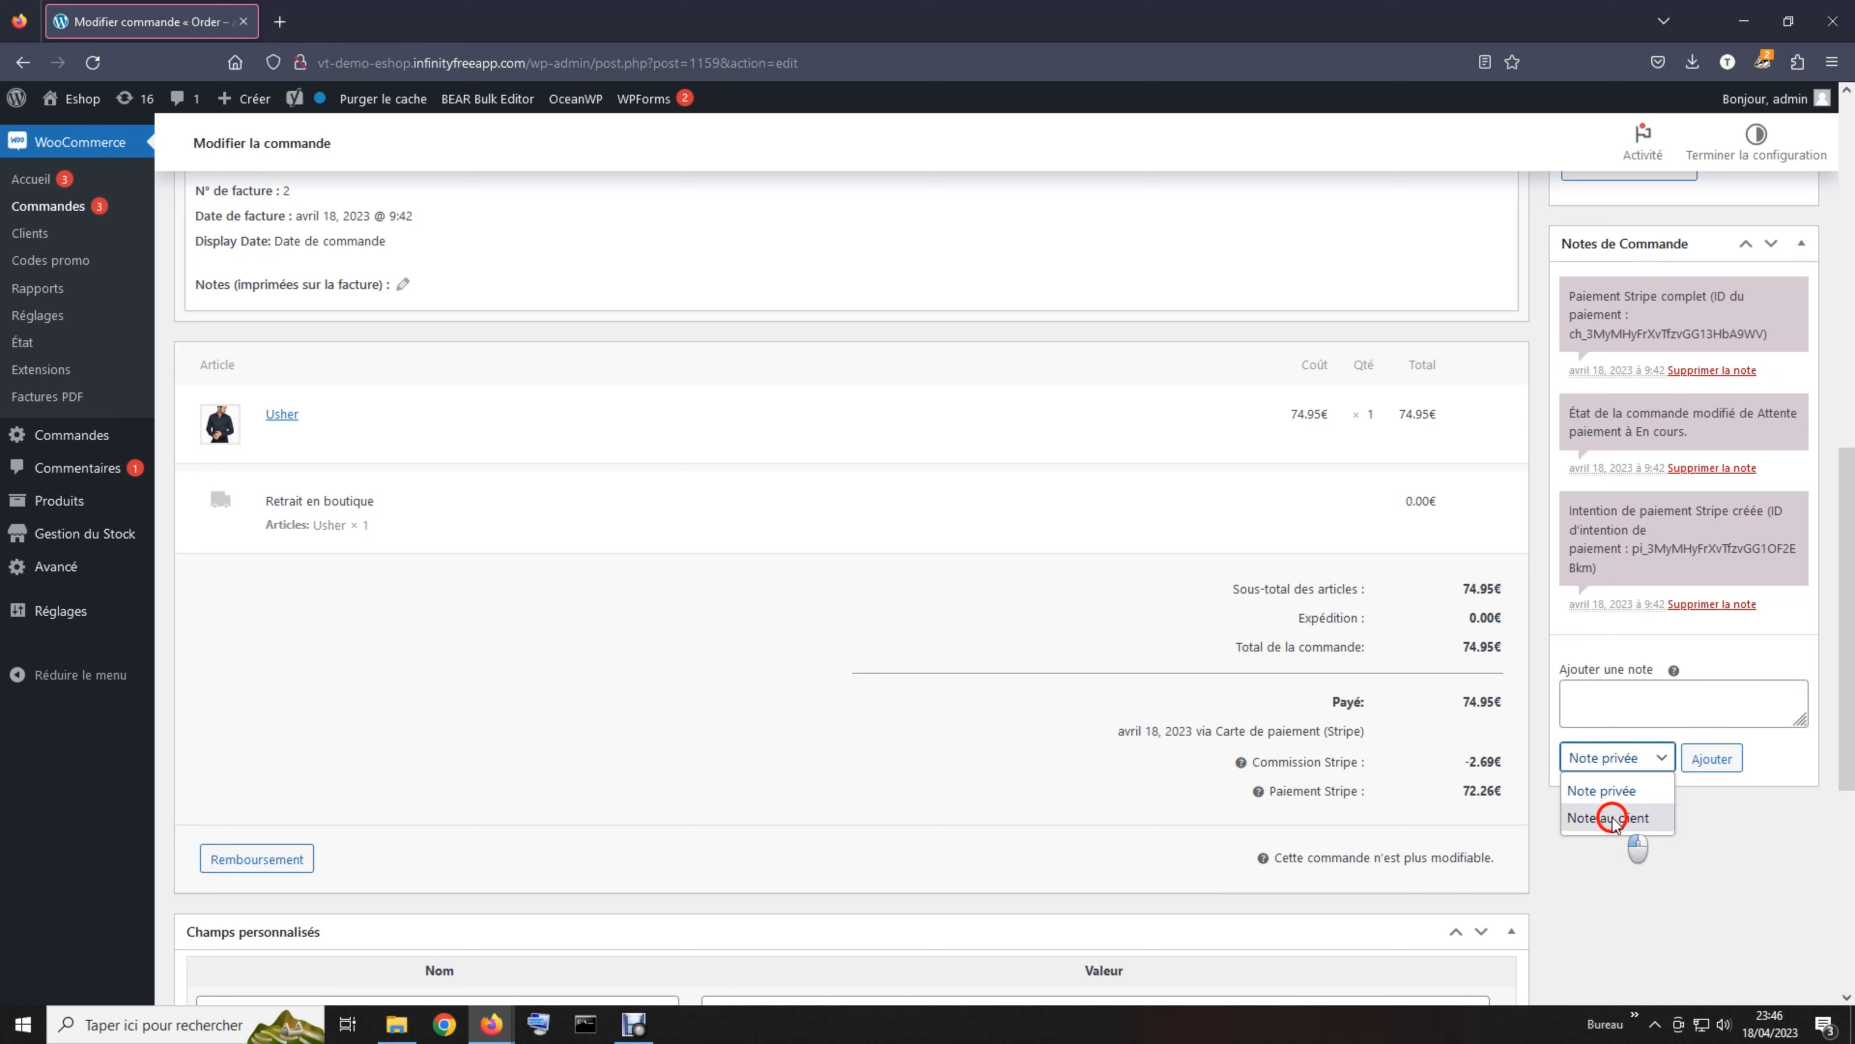
left_click(1610, 700)
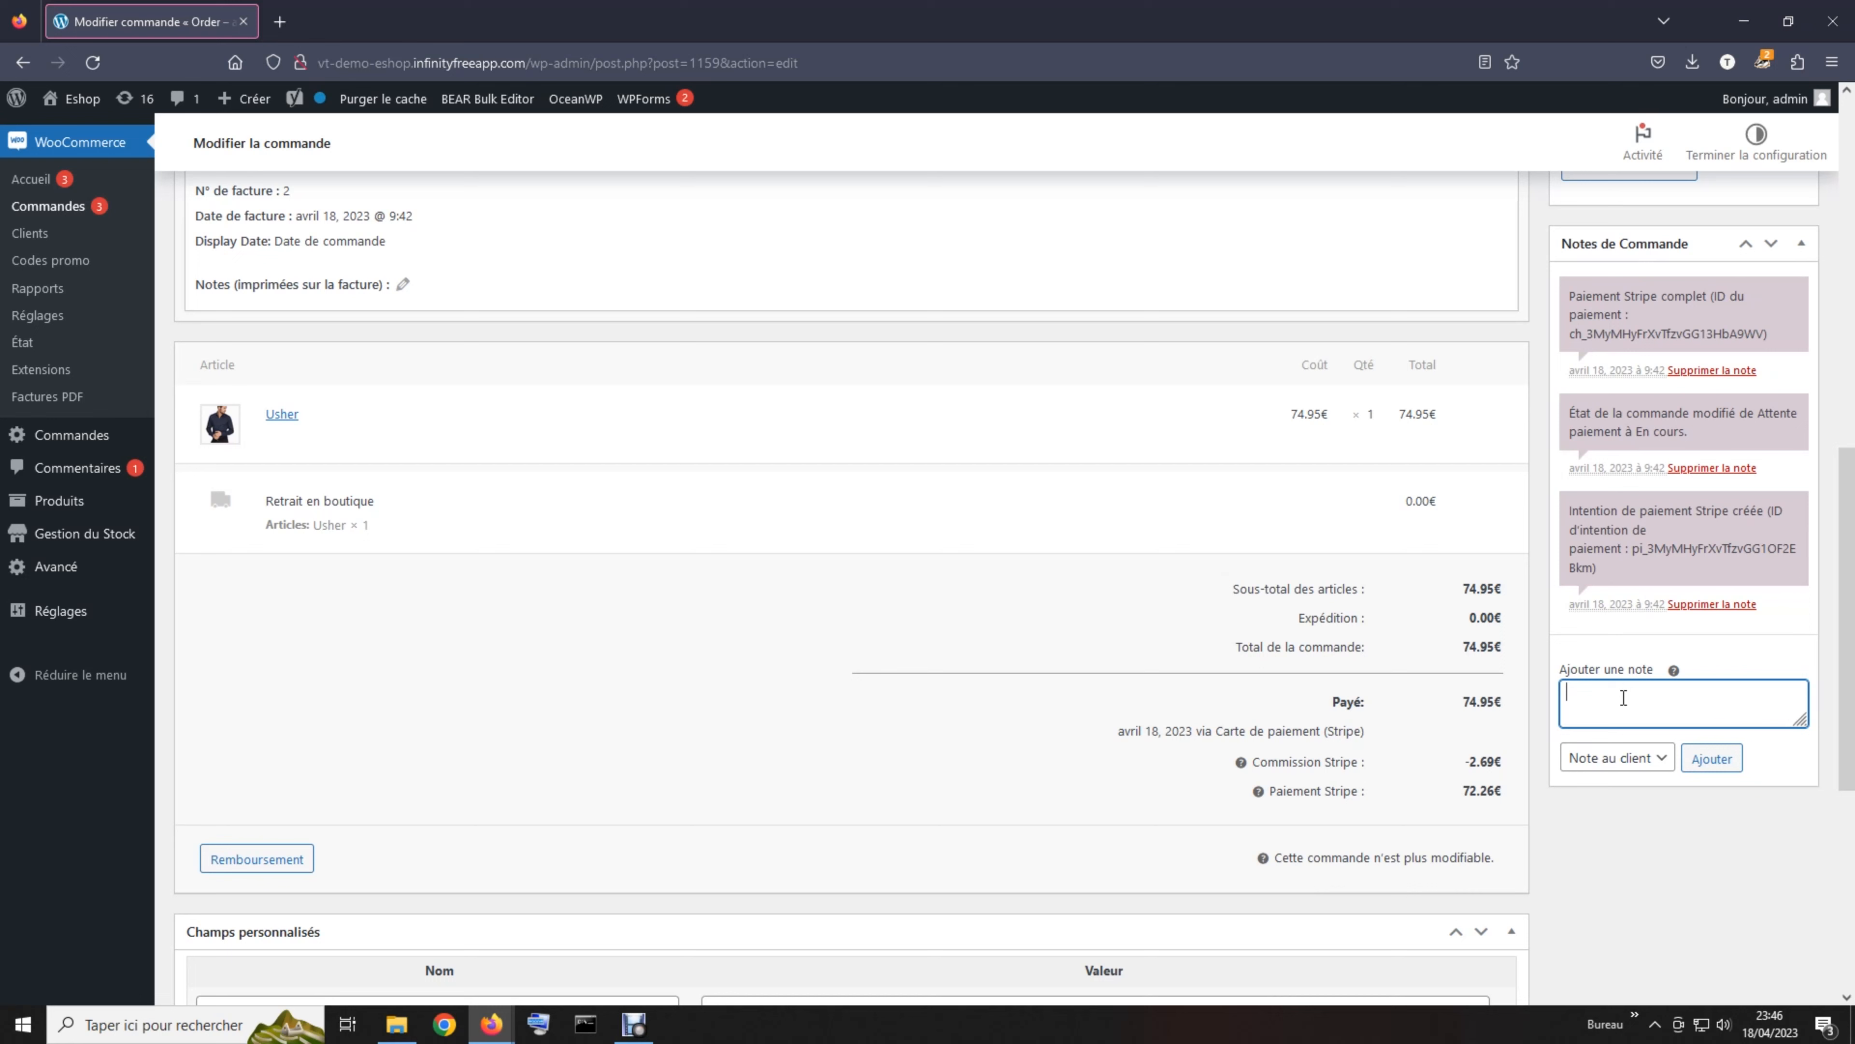
Add the note that the order is processed and ready for pickup at VT TECH, including the store address
type("Nous vous informons que votre commande a été ")
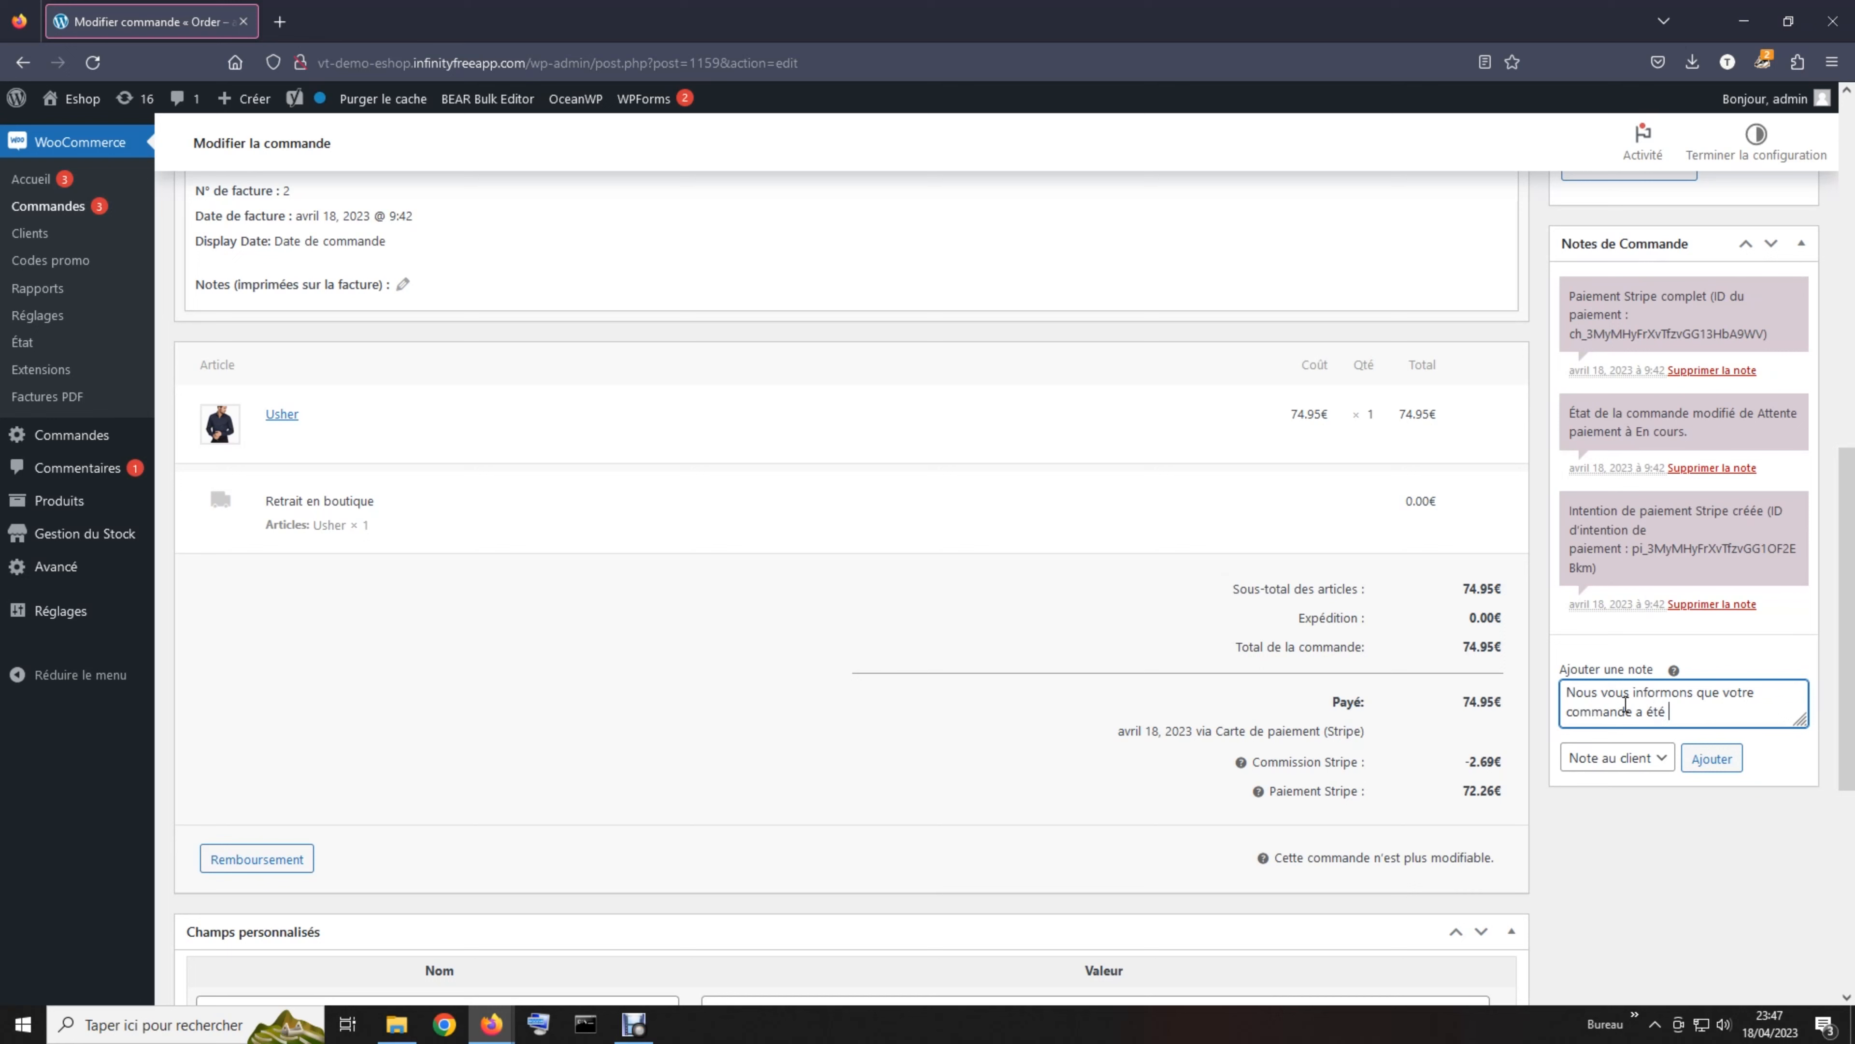
type("traitée et qu'elle est disp")
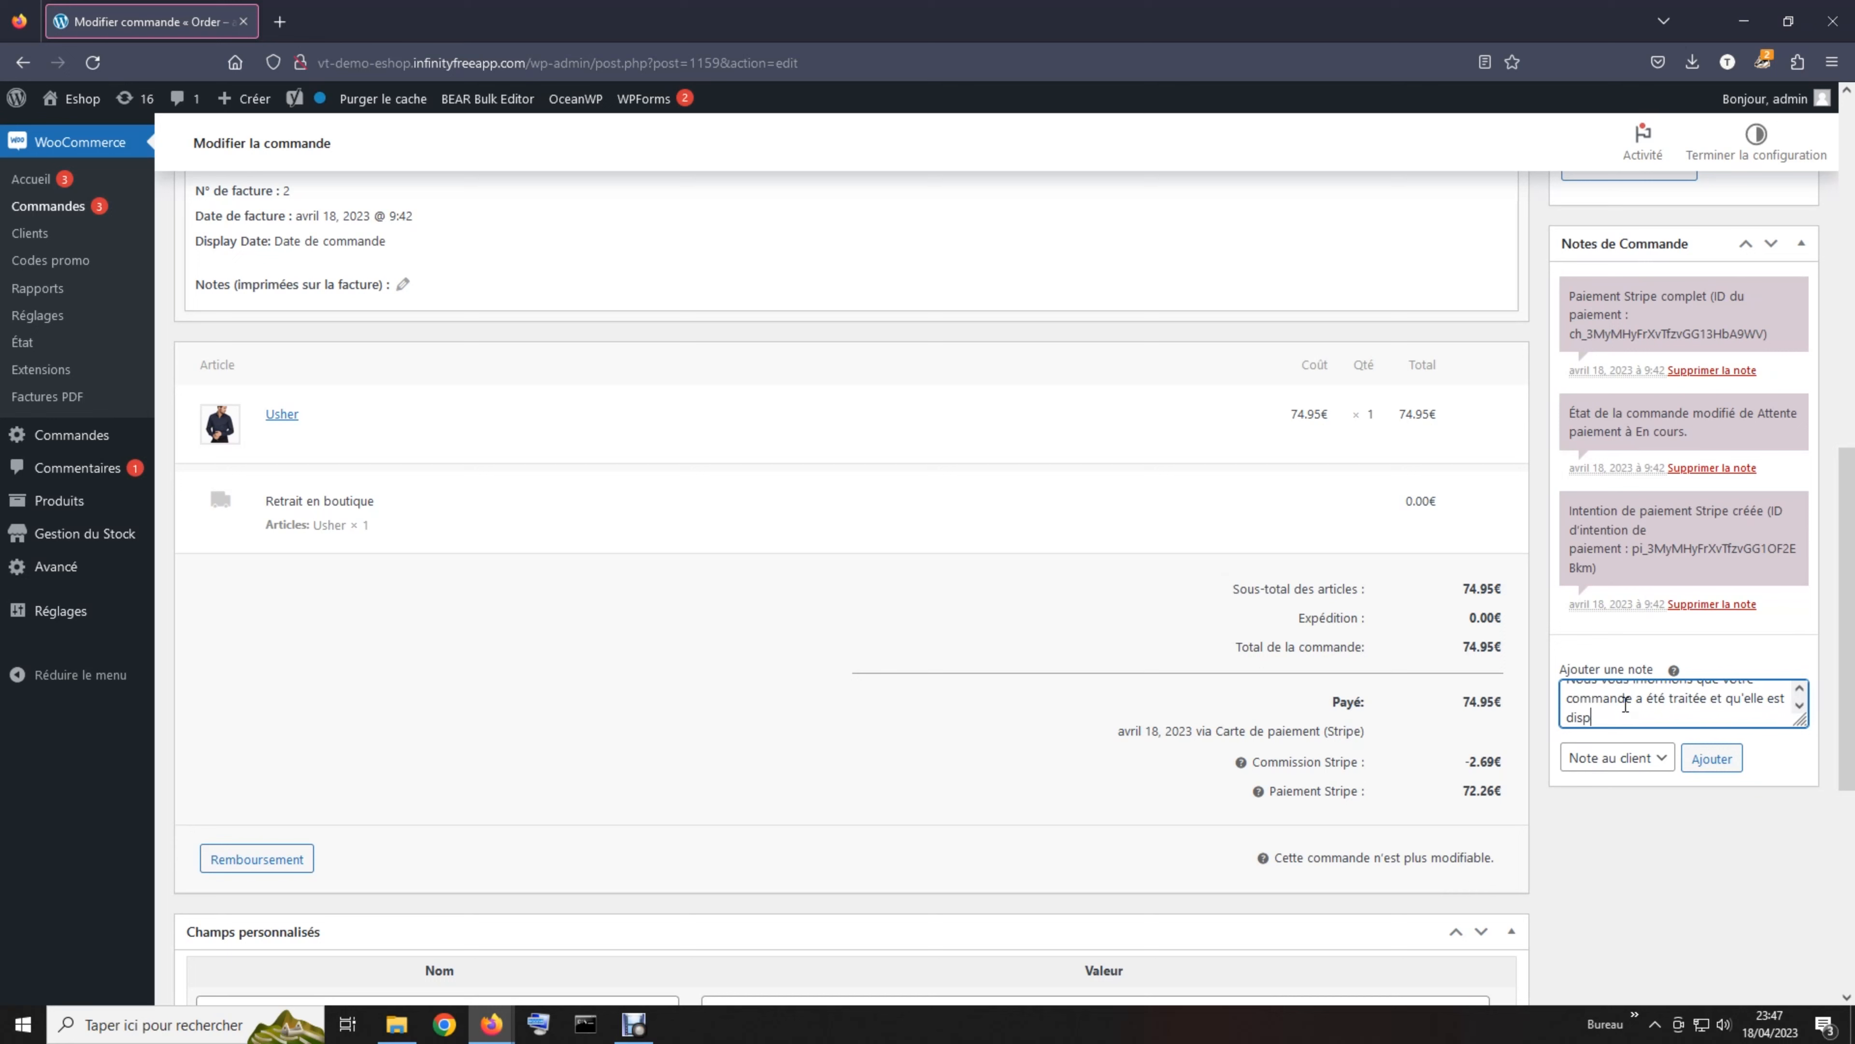
type("ob")
type("nible au re")
type("trait ")
type("en magasin")
type(".")
key("BackSpace")
type("VT TECH")
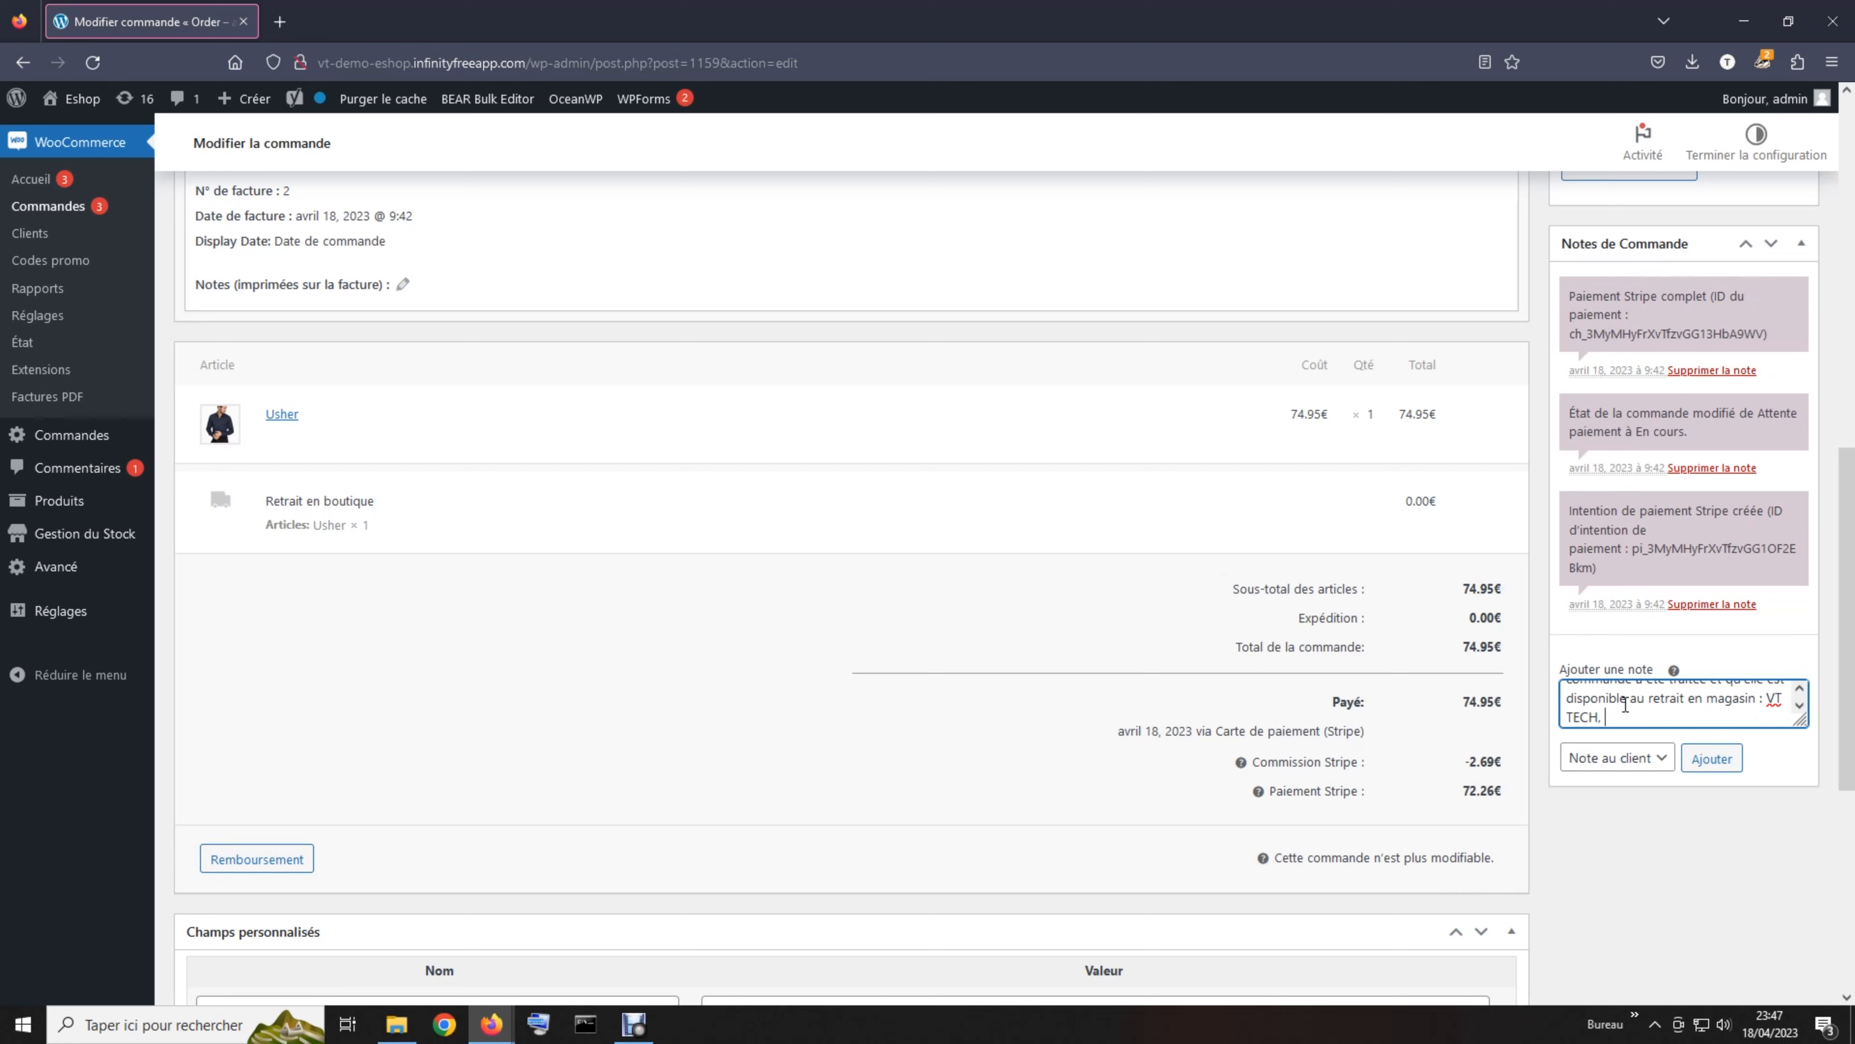
type(", 14 rue jules ferry 75001 PAris")
key("BackSpace")
key("BackSpace")
key("BackSpace")
key("BackSpace")
type("aris.")
left_click(1703, 764)
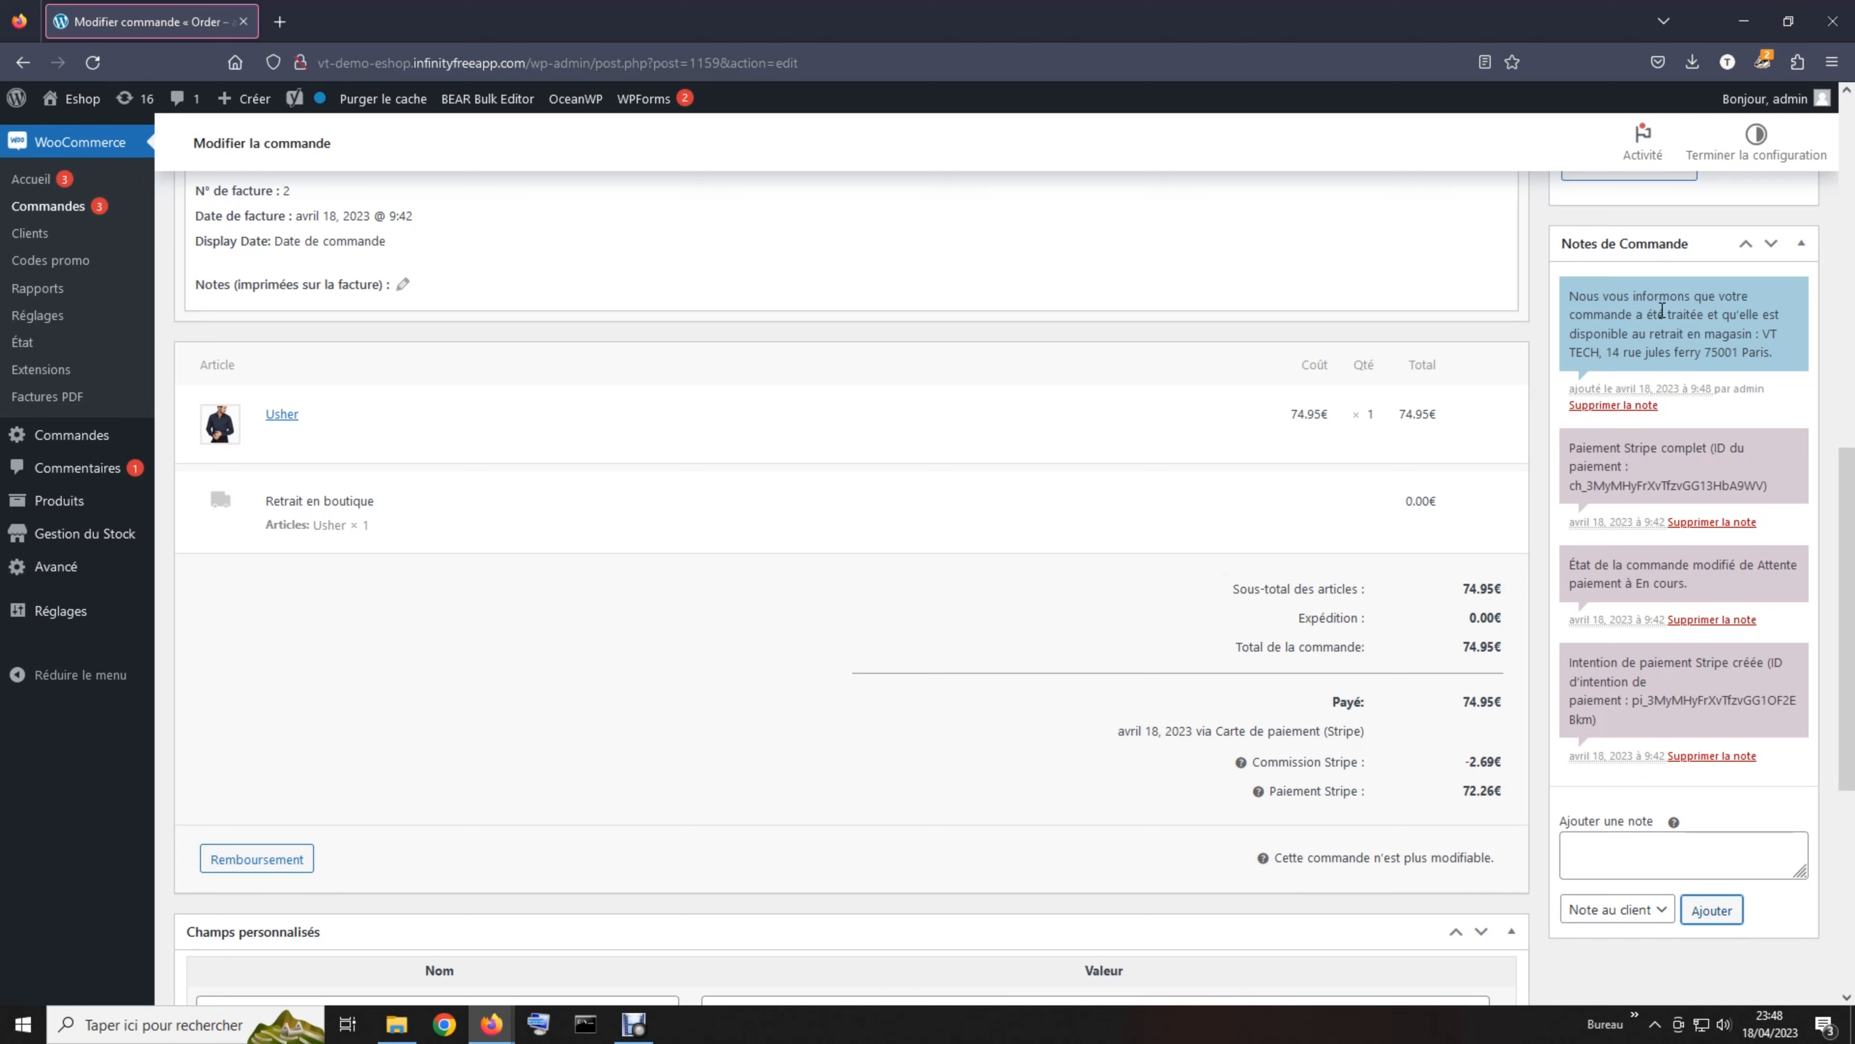
Change order n°1159's État from En cours to Terminée
scroll(1526, 311, "up", 1)
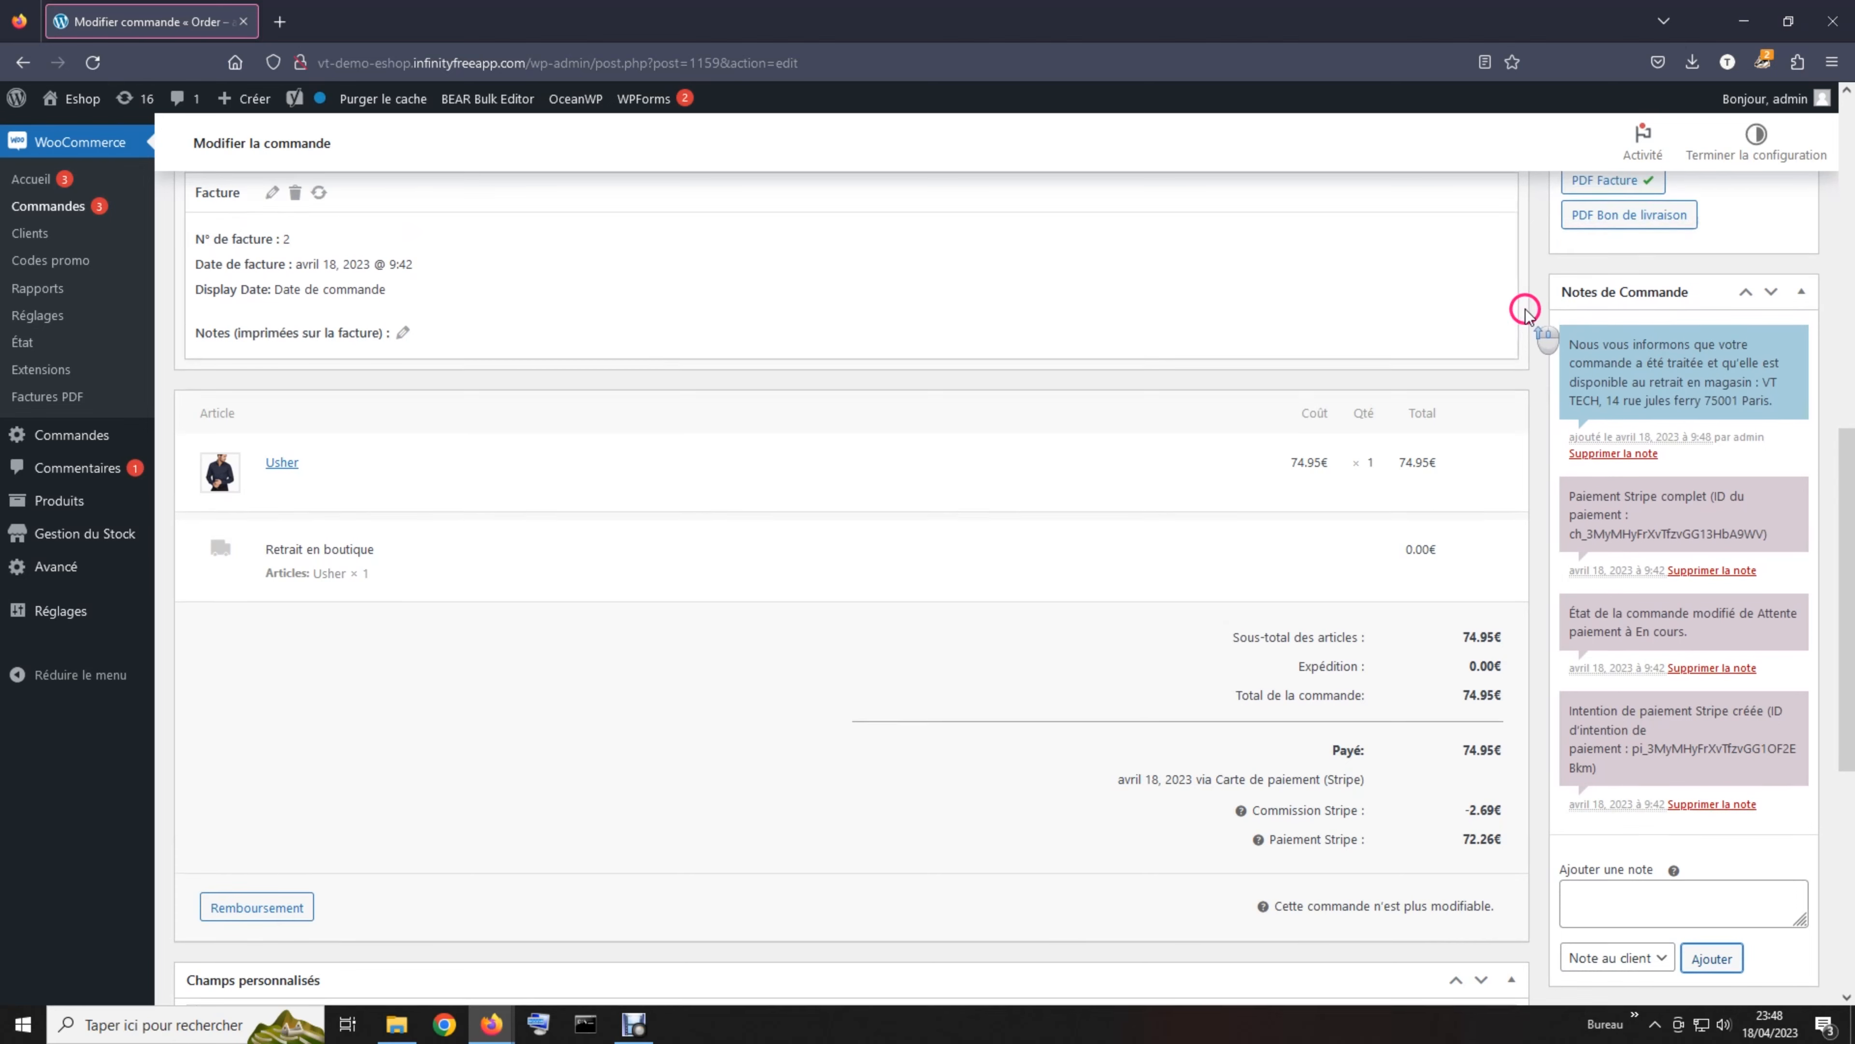
scroll(1526, 311, "up", 7)
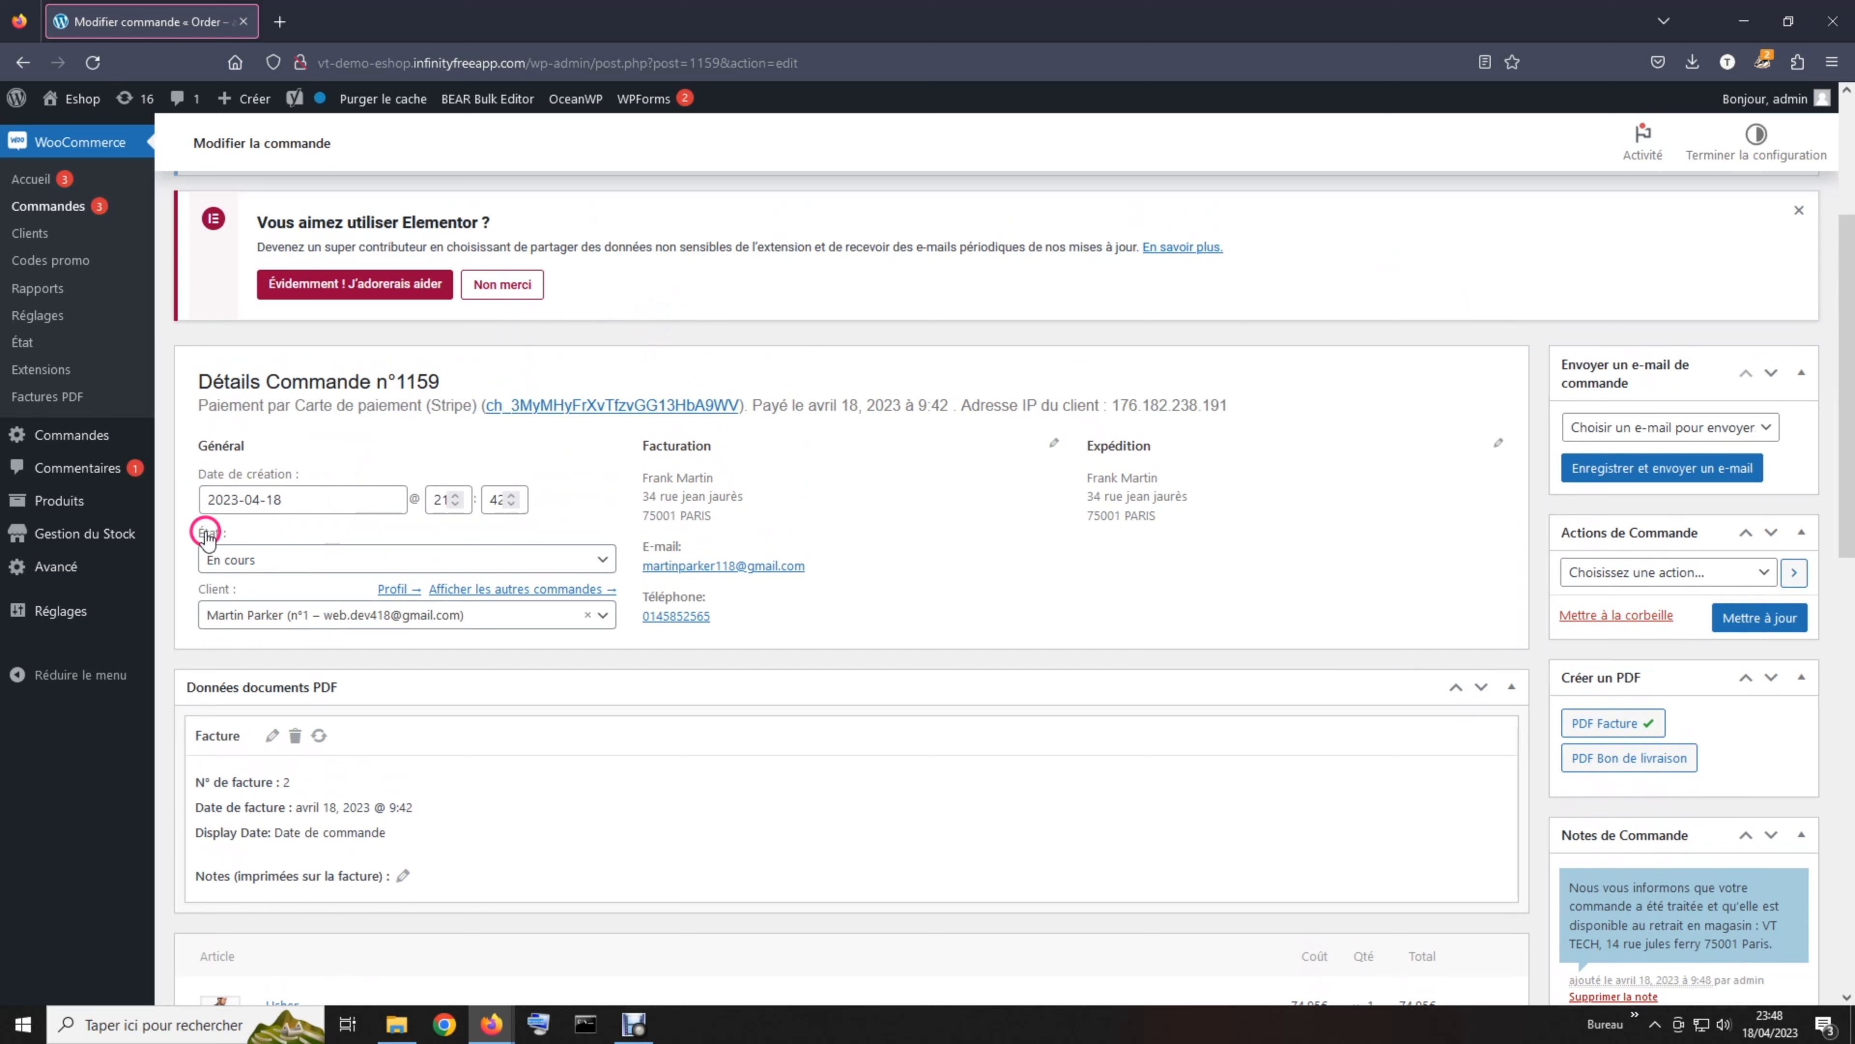
left_click(252, 563)
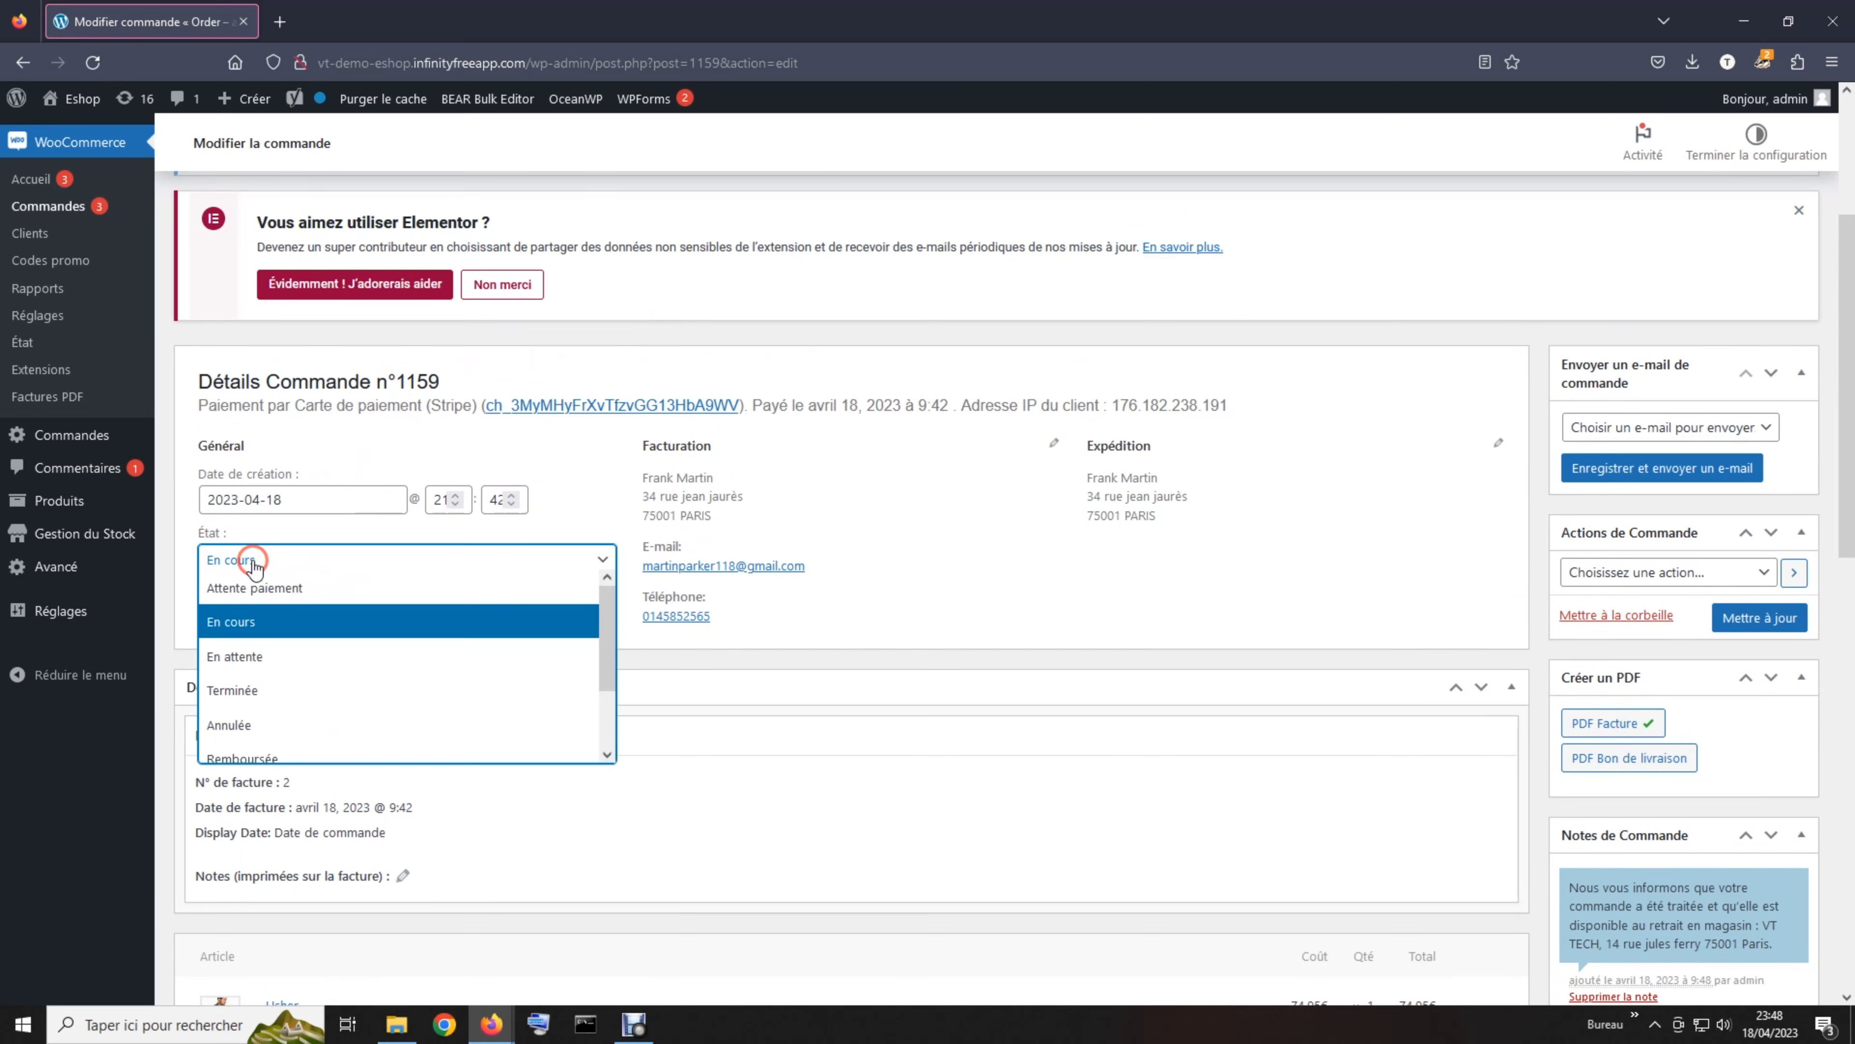
left_click(284, 697)
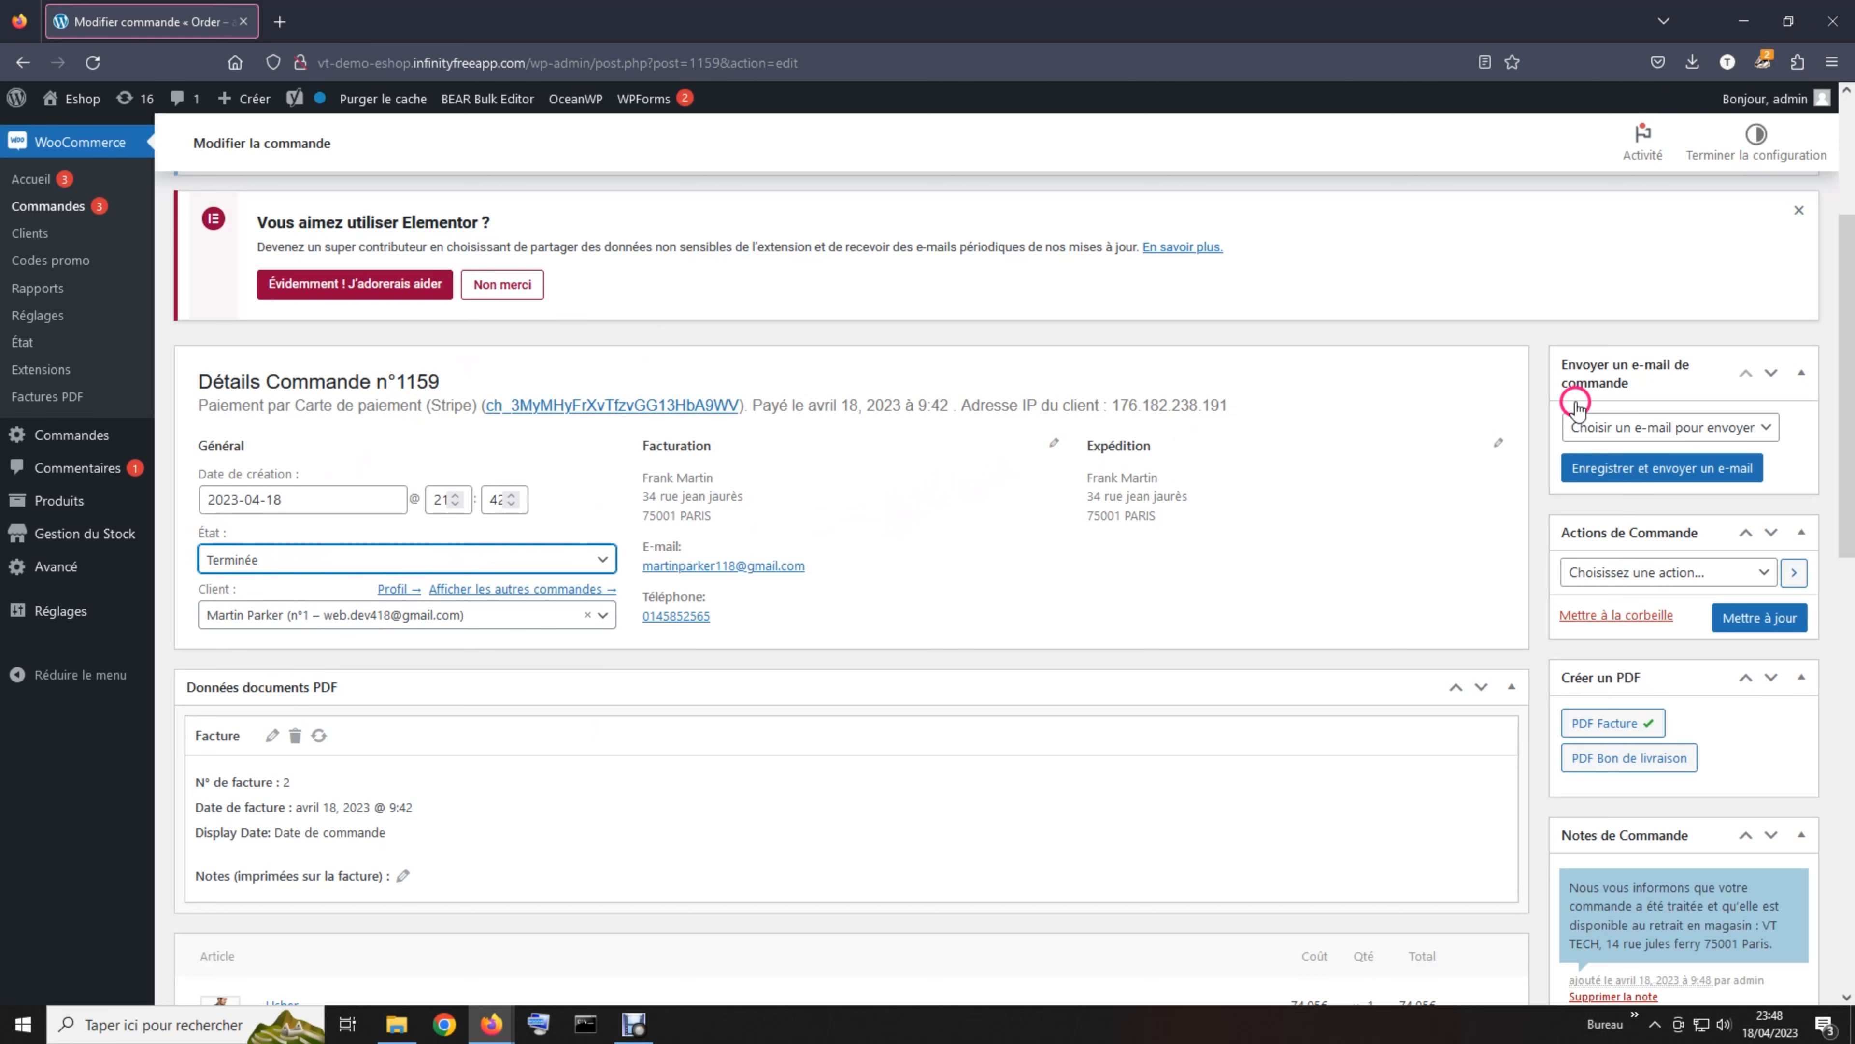
Choose the 'Commande terminée' e-mail, then save the order and send it
left_click(1640, 428)
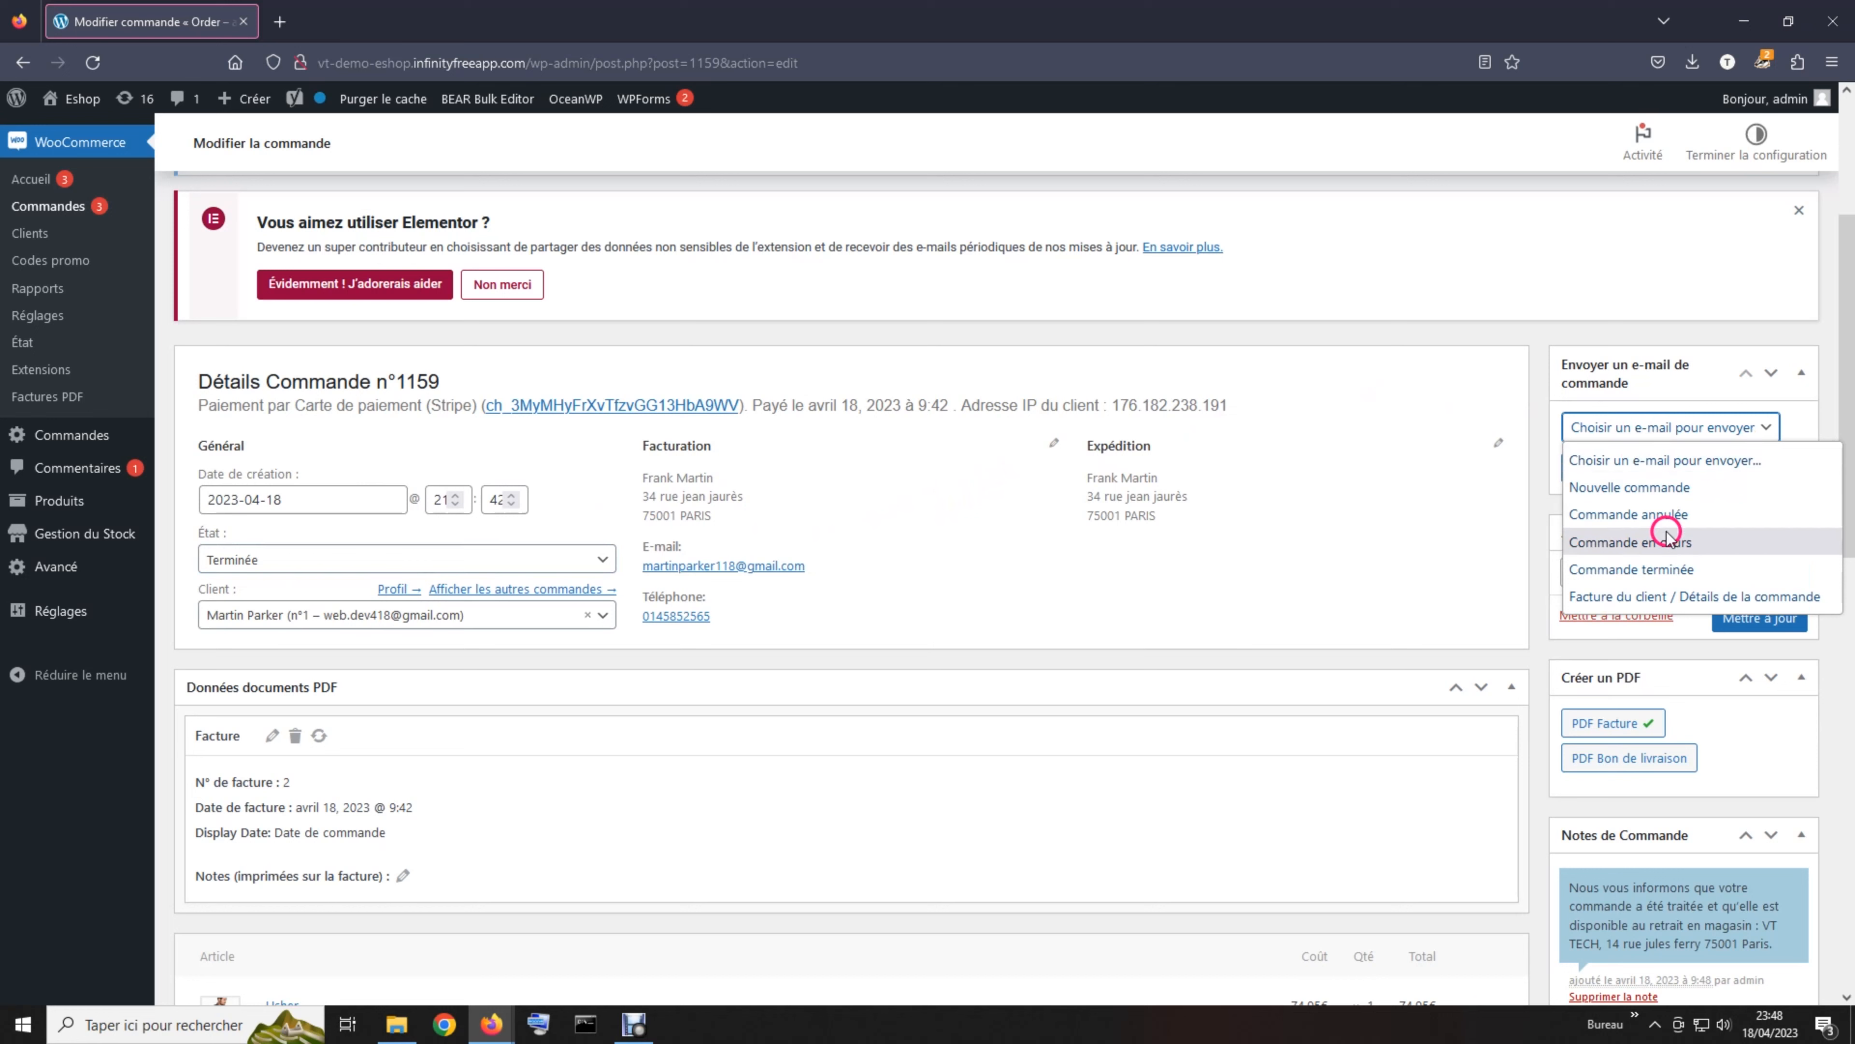
left_click(1667, 570)
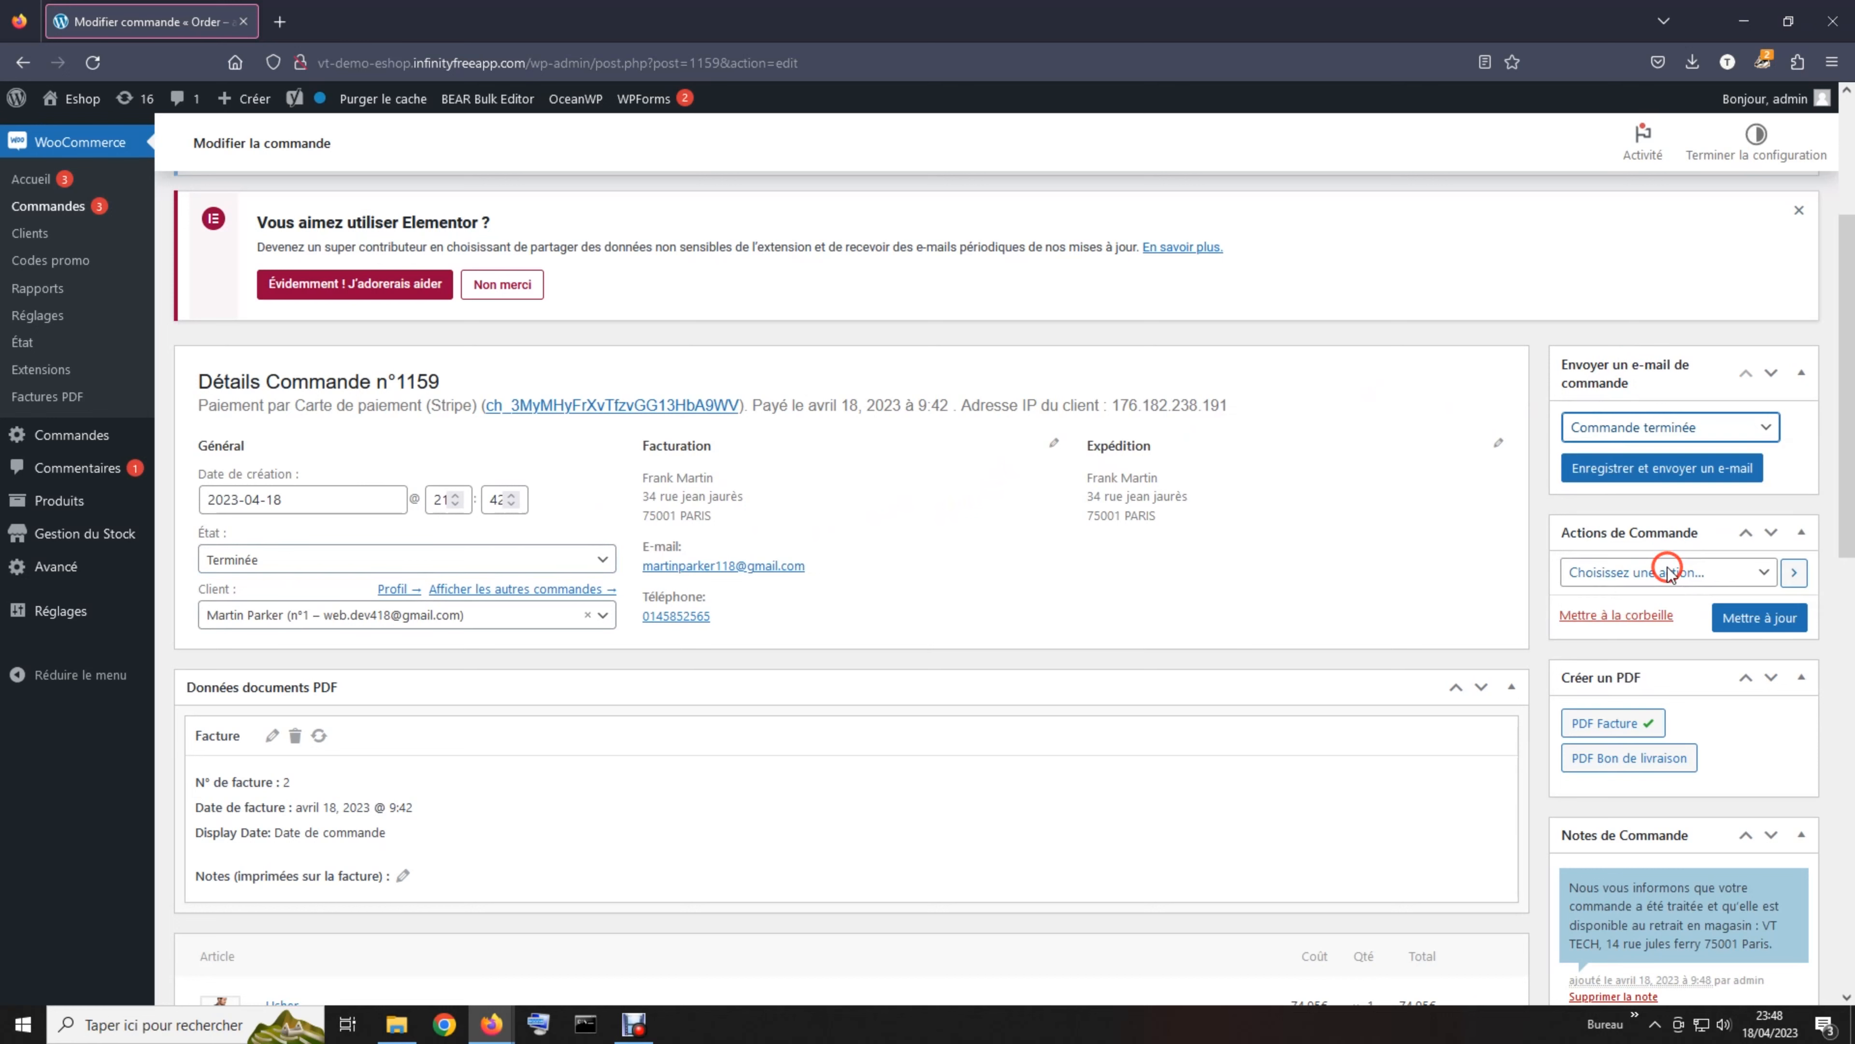
left_click(1644, 481)
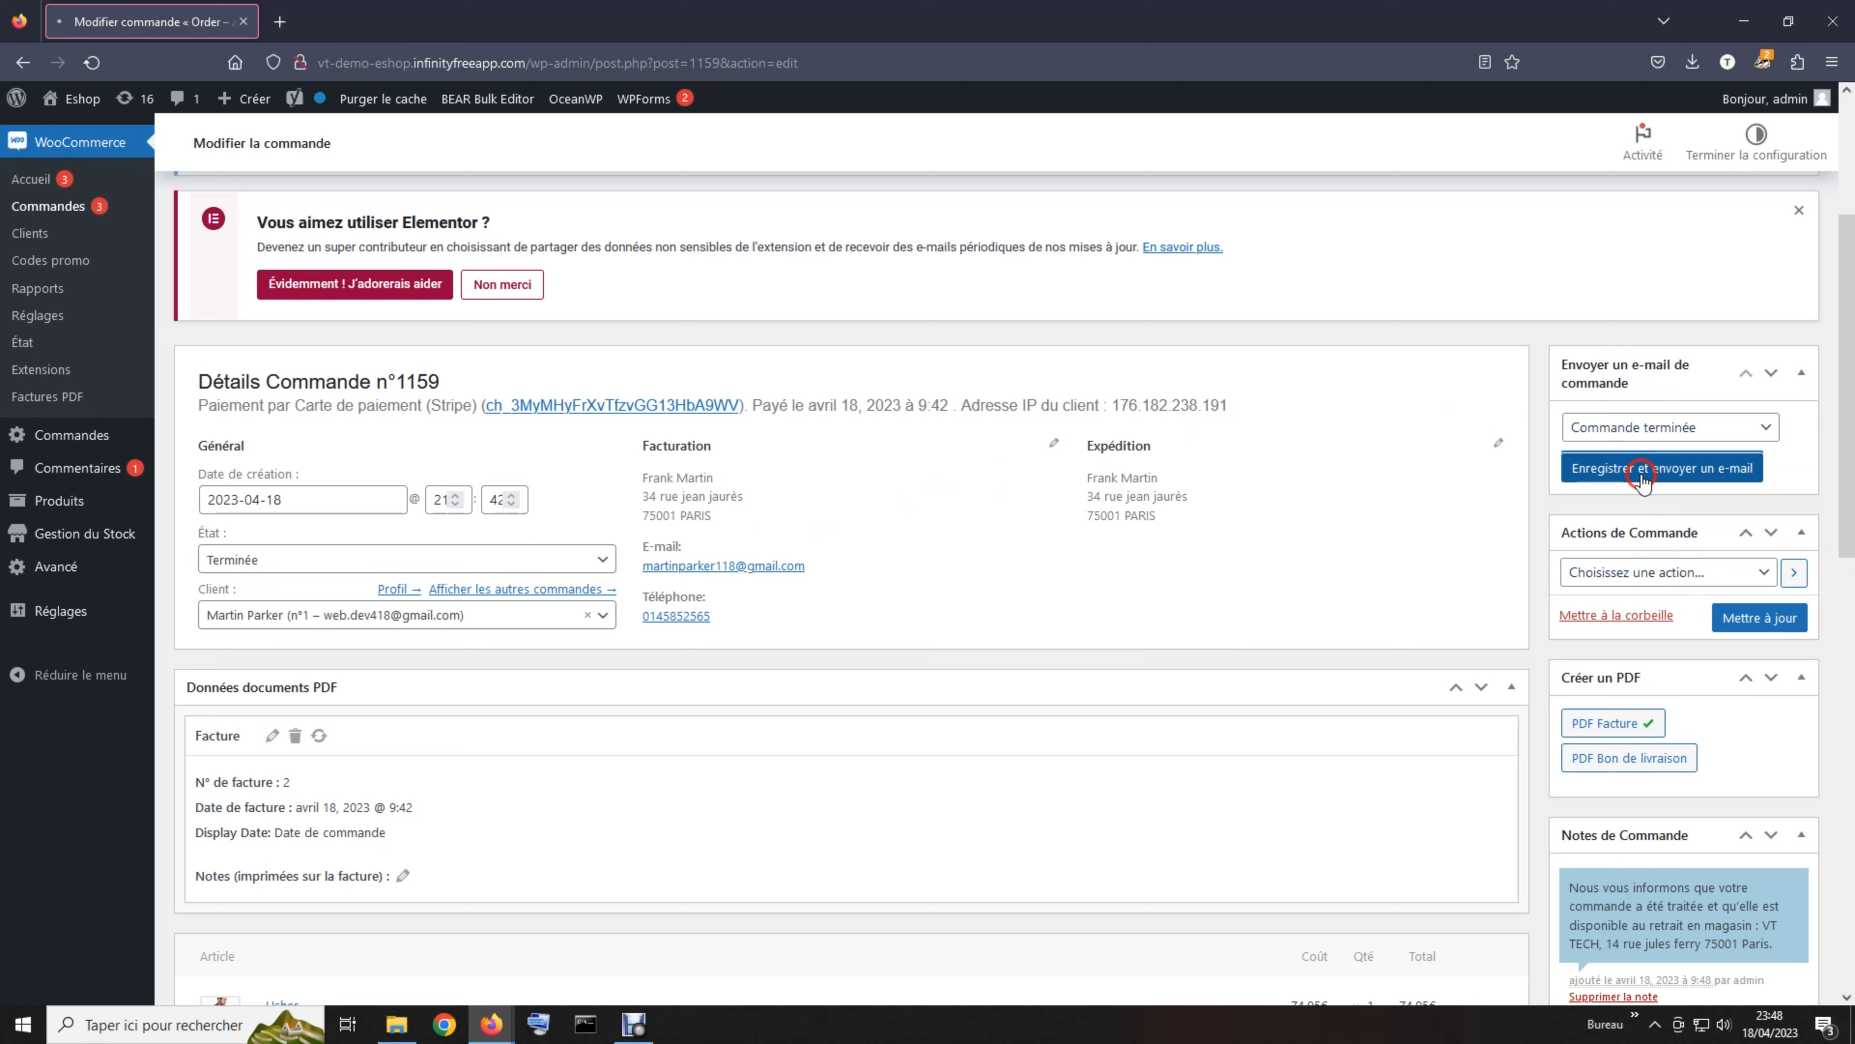